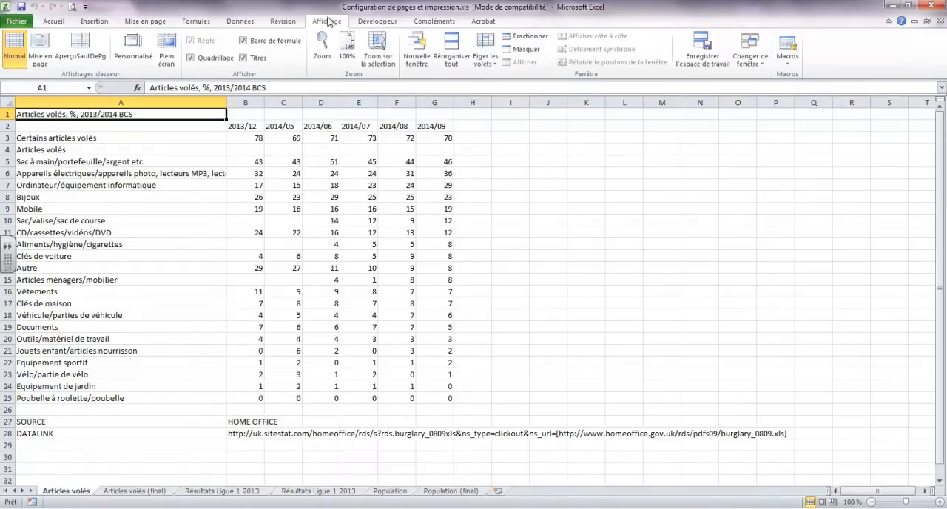
Examine in Page Layout view how the Articles volés table splits across pages, then return to Normal view
{"action": "left_click", "coordinate": [45, 56]}
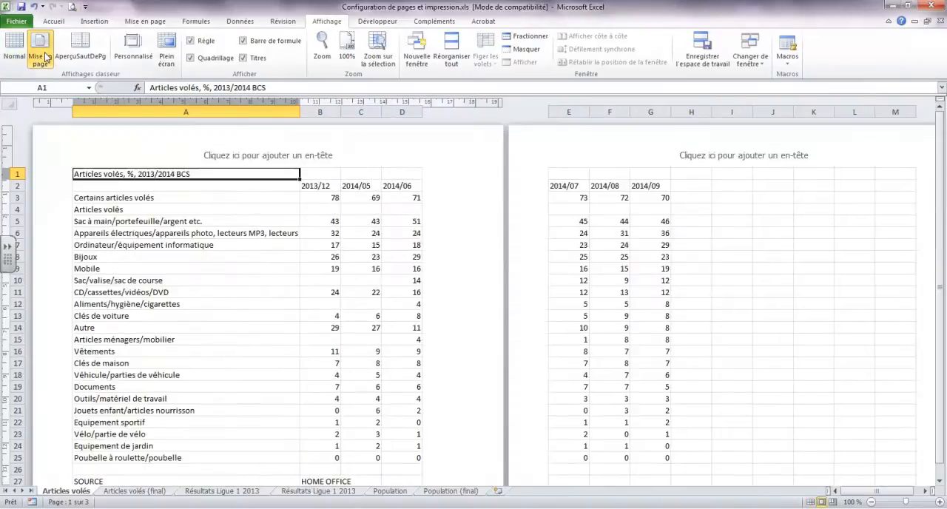
{"action": "scroll", "coordinate": [338, 357], "scroll_direction": "down", "scroll_amount": 4}
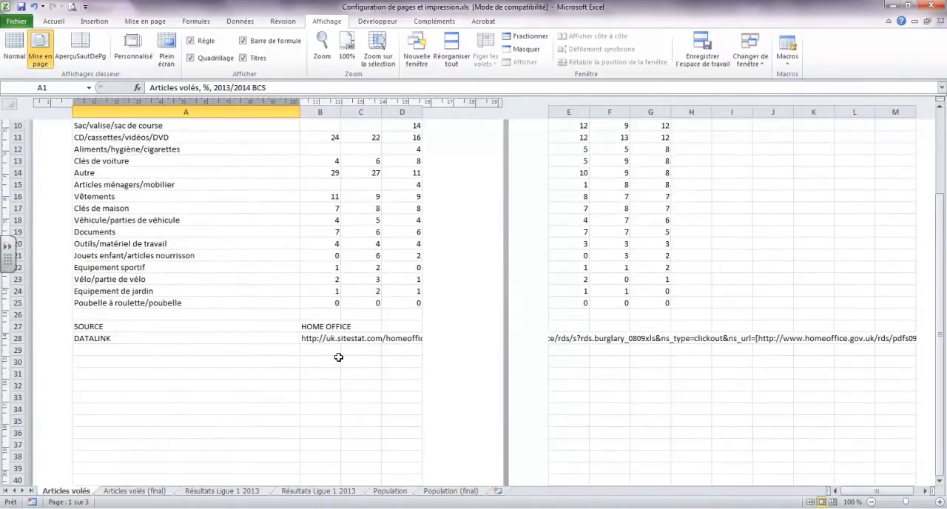
{"action": "scroll", "coordinate": [338, 358], "scroll_direction": "down", "scroll_amount": 3}
{"action": "scroll", "coordinate": [338, 358], "scroll_direction": "up", "scroll_amount": 8}
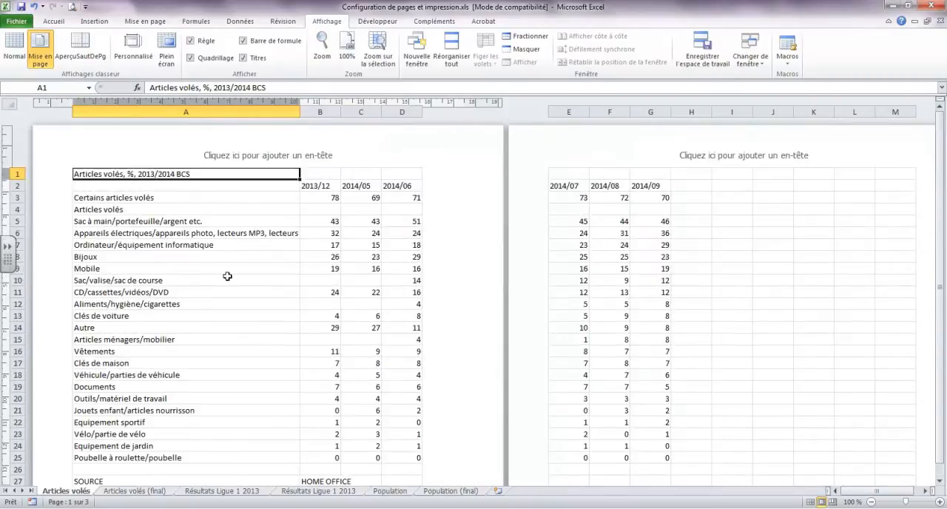
{"action": "scroll", "coordinate": [777, 289], "scroll_direction": "down", "scroll_amount": 8}
{"action": "scroll", "coordinate": [777, 286], "scroll_direction": "up", "scroll_amount": 8}
{"action": "left_click_drag", "start_coordinate": [881, 491], "coordinate": [901, 494]}
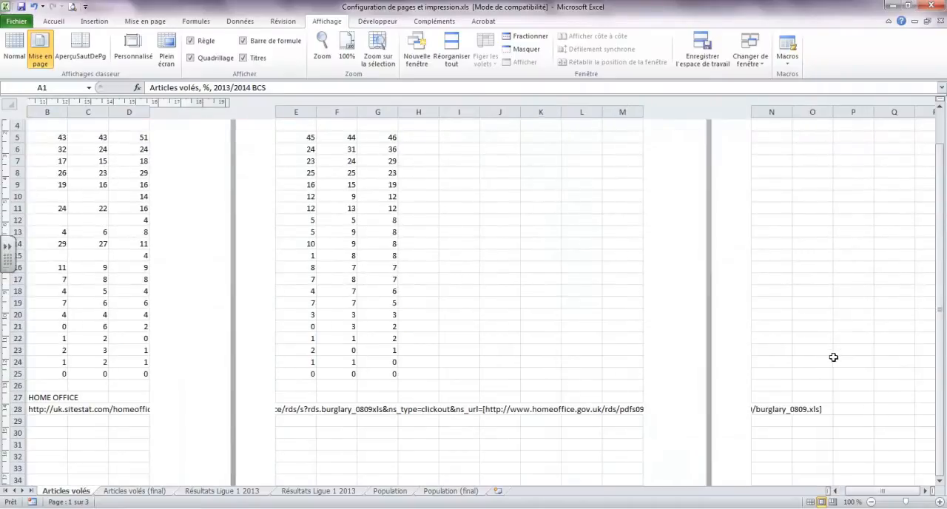
{"action": "left_click_drag", "start_coordinate": [901, 493], "coordinate": [859, 494]}
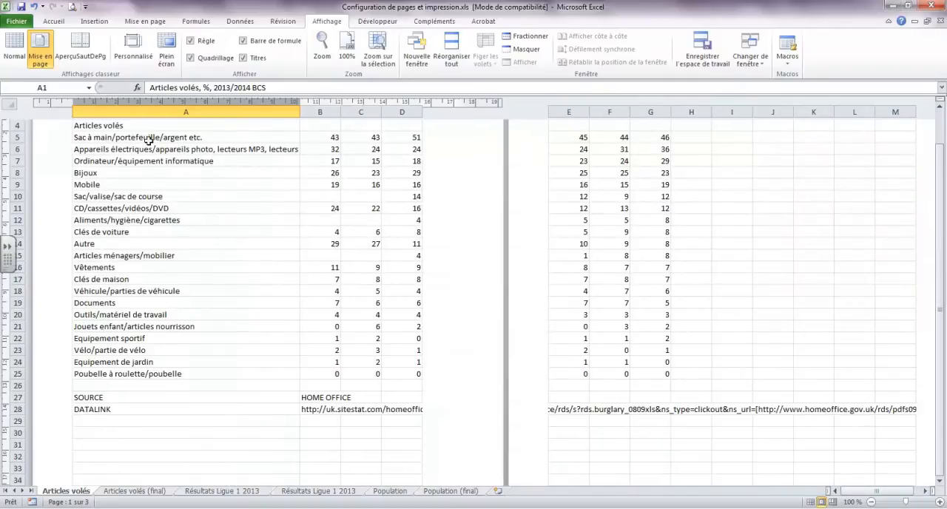
{"action": "left_click", "coordinate": [13, 49]}
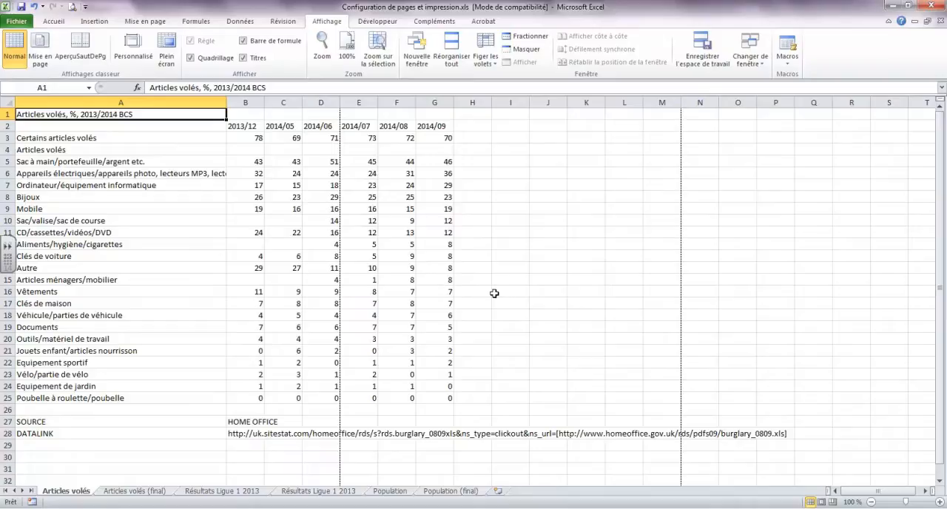
Apply the narrow (Étroites) margin preset to the Articles volés sheet
{"action": "left_click", "coordinate": [53, 22]}
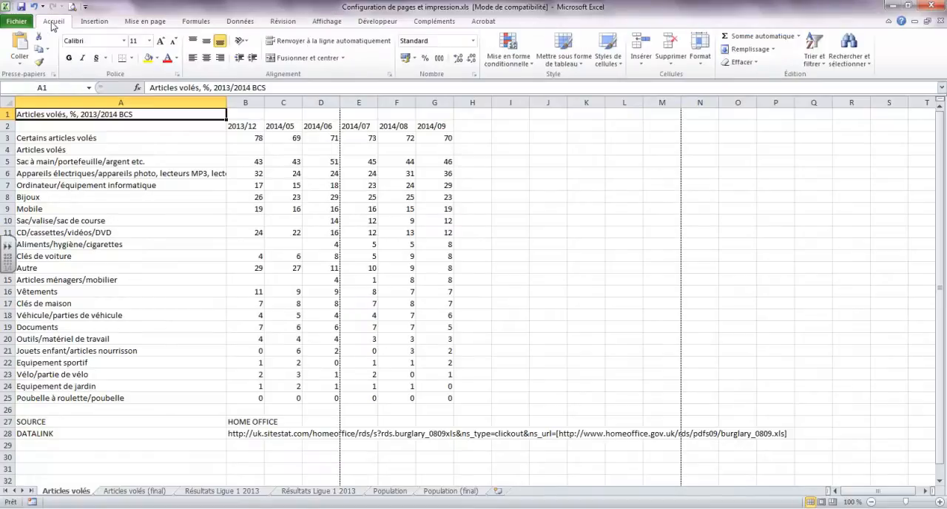
{"action": "left_click", "coordinate": [150, 25]}
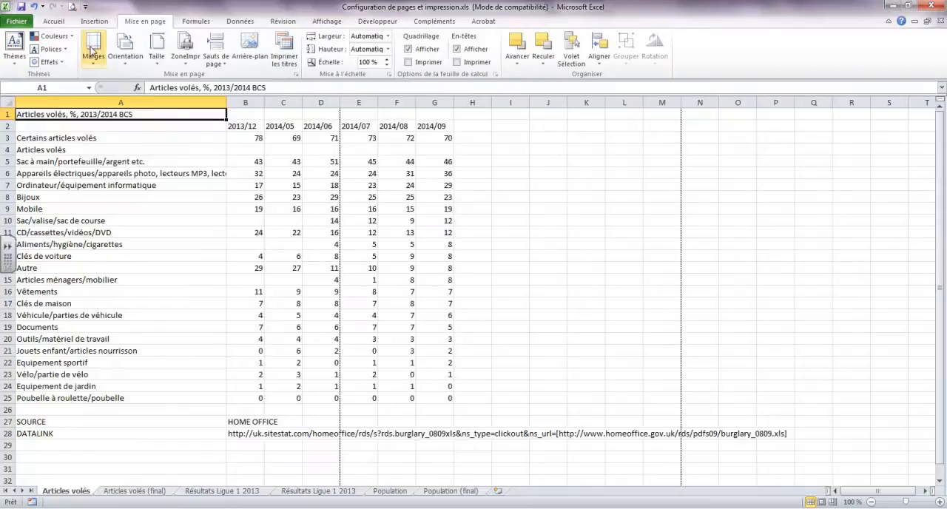
{"action": "left_click", "coordinate": [92, 62]}
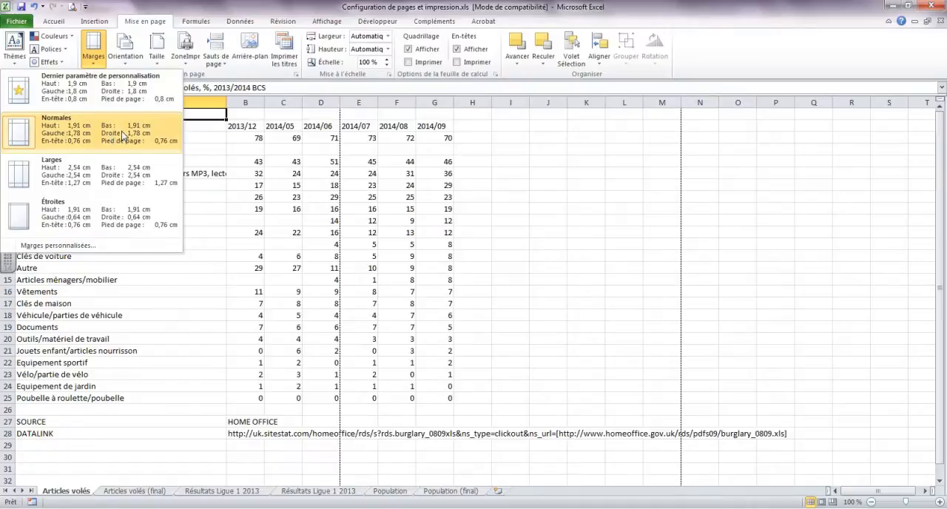
{"action": "left_click", "coordinate": [84, 216]}
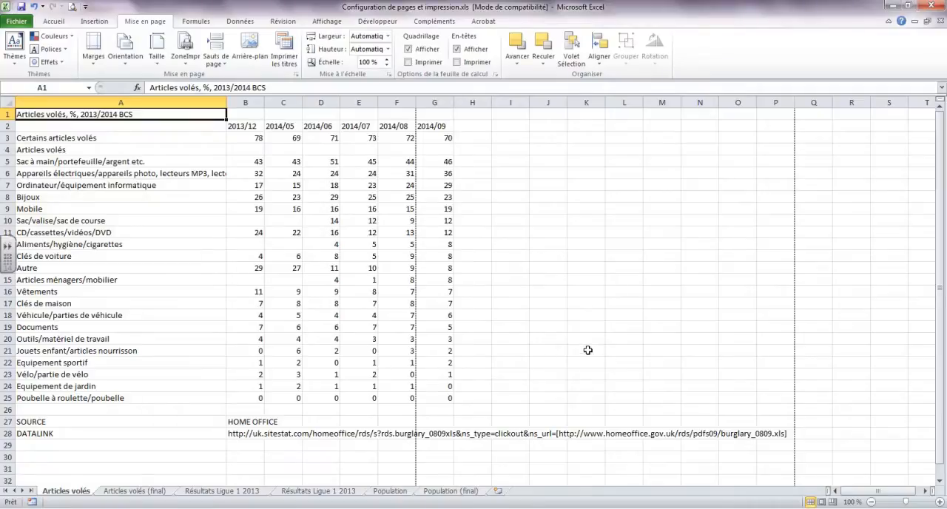
In the custom margin settings, centre the sheet on the page both horizontally and vertically
{"action": "left_click", "coordinate": [93, 53]}
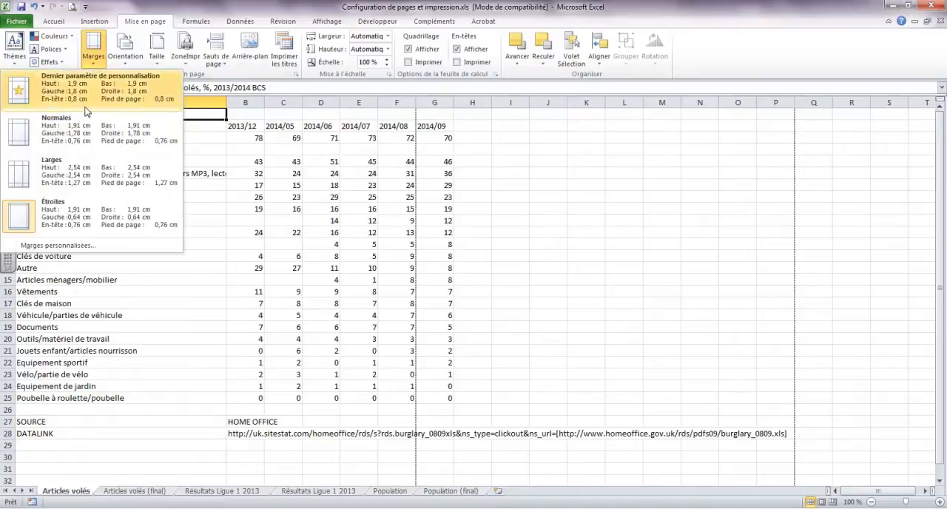
{"action": "left_click", "coordinate": [79, 249]}
{"action": "left_click_drag", "start_coordinate": [531, 200], "coordinate": [516, 106]}
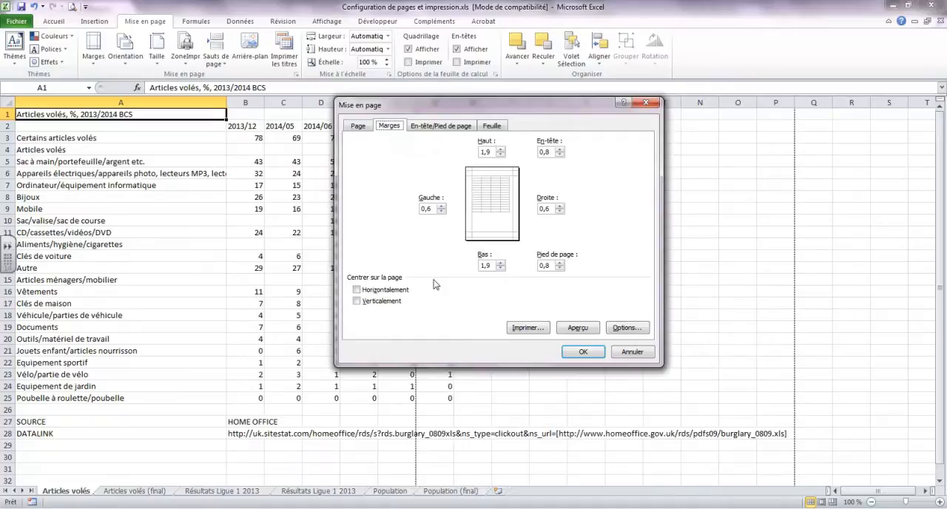
{"action": "left_click", "coordinate": [357, 292]}
{"action": "left_click", "coordinate": [357, 290]}
{"action": "left_click", "coordinate": [358, 291]}
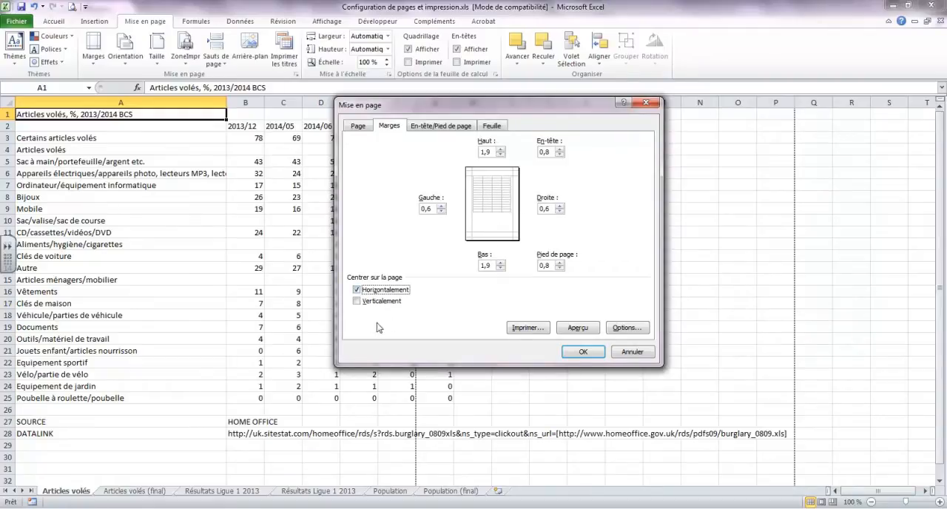
{"action": "left_click", "coordinate": [357, 302]}
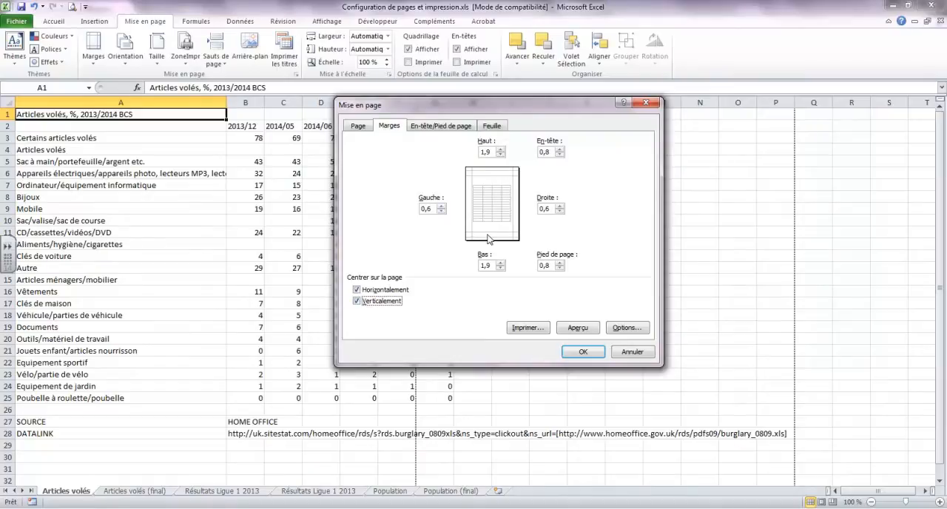
Set the page orientation to landscape (Paysage) and apply the page setup
{"action": "left_click", "coordinate": [358, 128]}
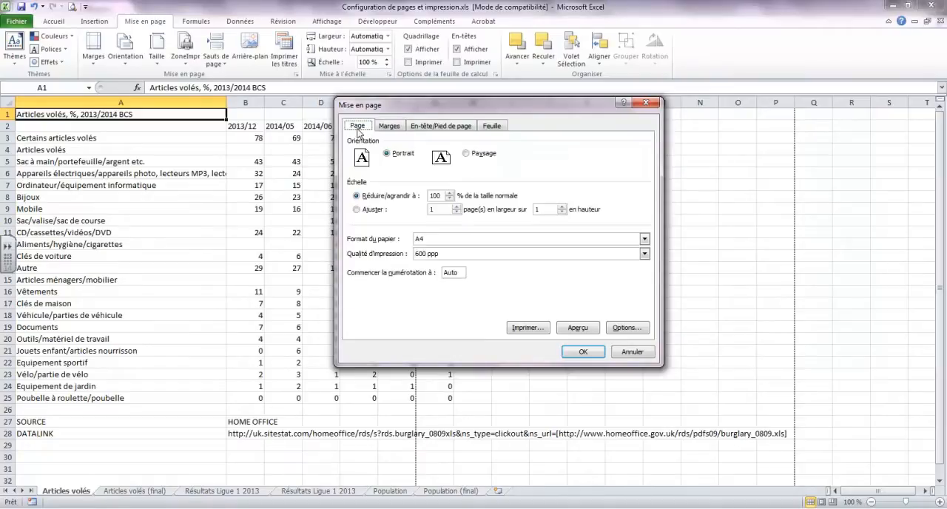
{"action": "left_click", "coordinate": [466, 154]}
{"action": "left_click", "coordinate": [582, 352]}
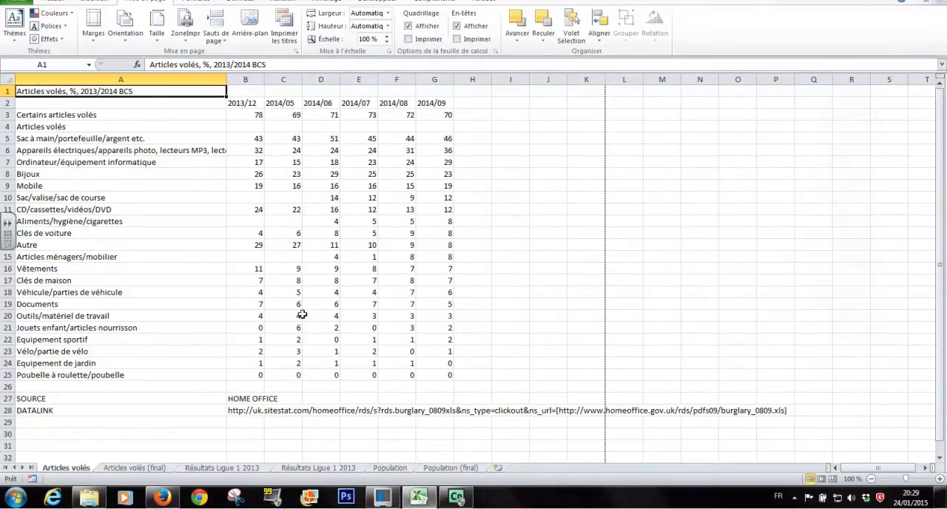
Turn on text wrapping for the DATALINK URL in cell B28
{"action": "scroll", "coordinate": [484, 319], "scroll_direction": "down", "scroll_amount": 2}
{"action": "scroll", "coordinate": [485, 319], "scroll_direction": "up", "scroll_amount": 2}
{"action": "left_click", "coordinate": [249, 410]}
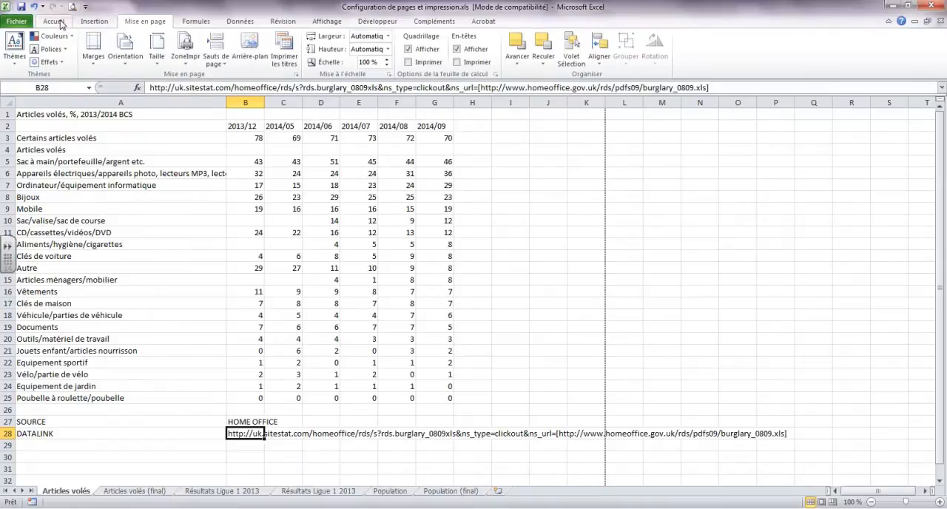
{"action": "left_click", "coordinate": [62, 22]}
{"action": "left_click", "coordinate": [320, 44]}
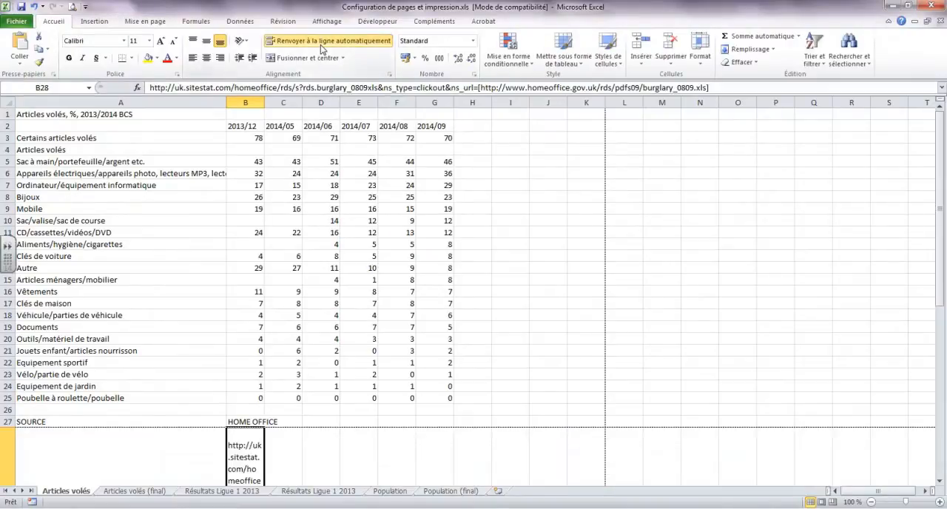
Merge and centre cells B28:K28 so the URL spans up to the page break
{"action": "scroll", "coordinate": [295, 339], "scroll_direction": "down", "scroll_amount": 1}
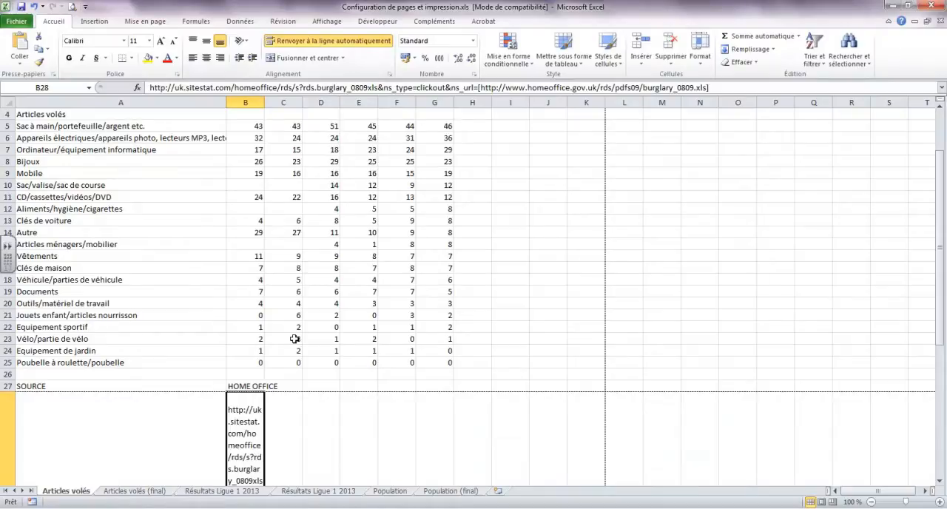
{"action": "left_click_drag", "start_coordinate": [247, 407], "coordinate": [569, 406]}
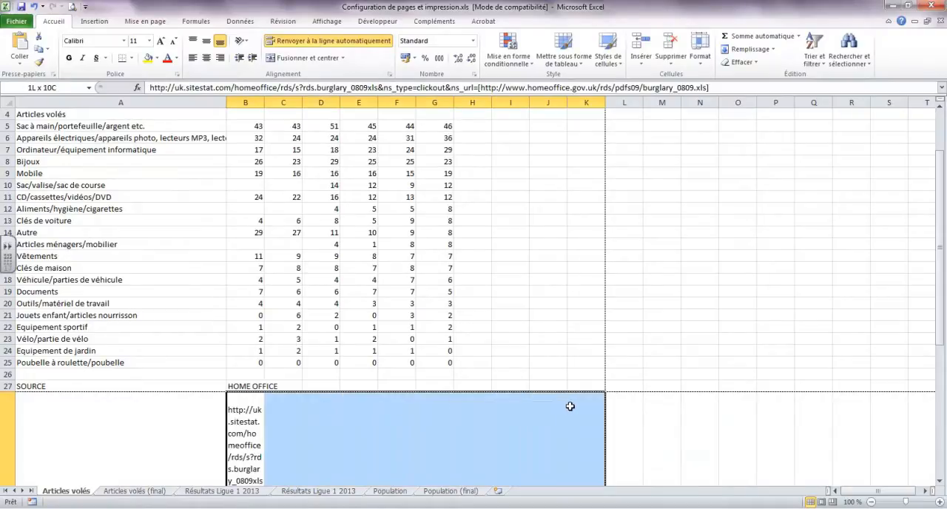
{"action": "left_click", "coordinate": [294, 59]}
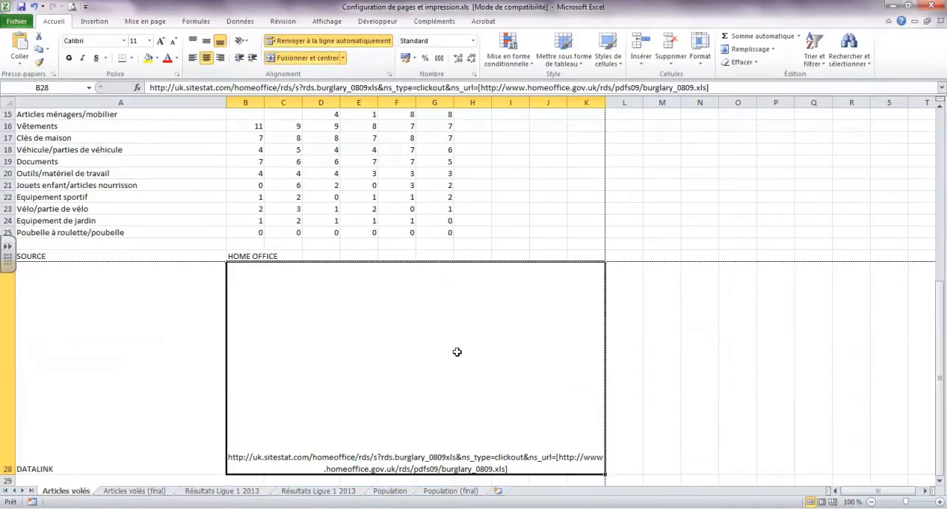
Reduce the height of row 28 to fit the URL on two lines and left-align the merged cell
{"action": "double_click", "coordinate": [7, 472]}
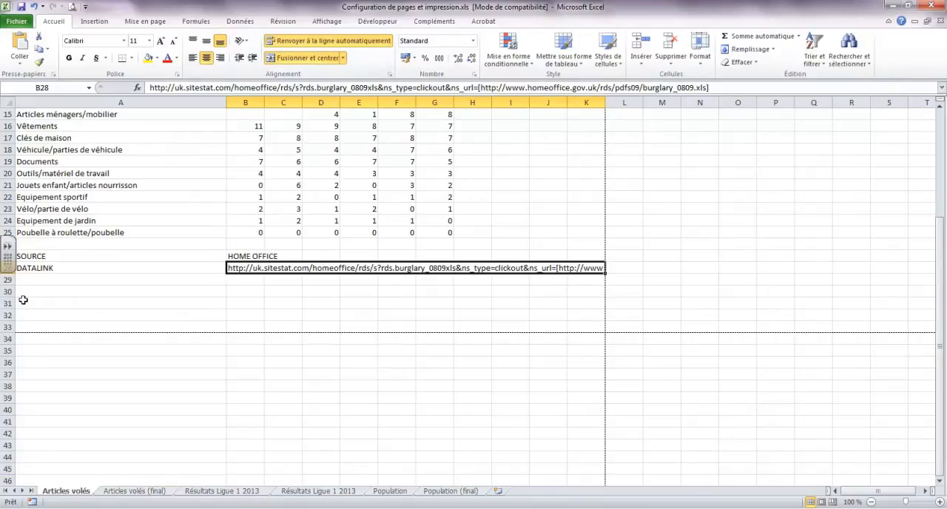
{"action": "left_click_drag", "start_coordinate": [7, 274], "coordinate": [10, 294]}
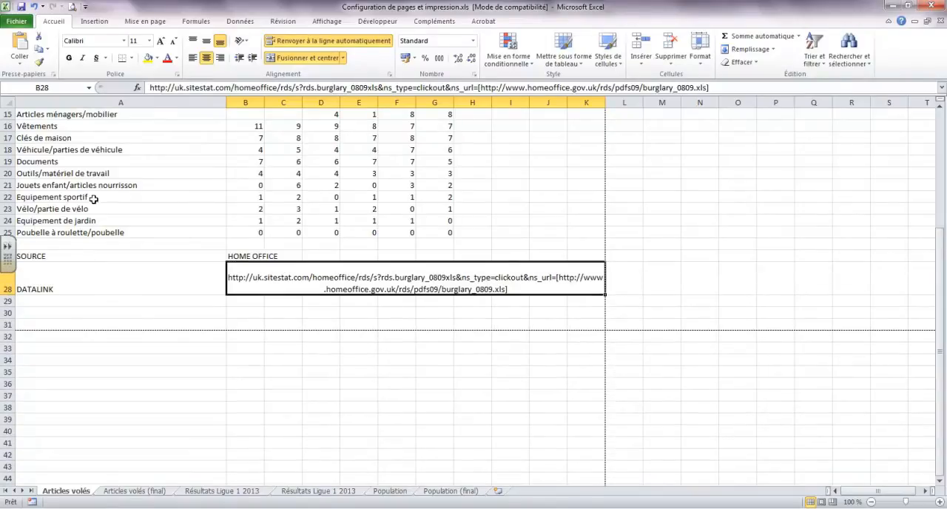
{"action": "left_click", "coordinate": [193, 58]}
{"action": "left_click", "coordinate": [502, 313]}
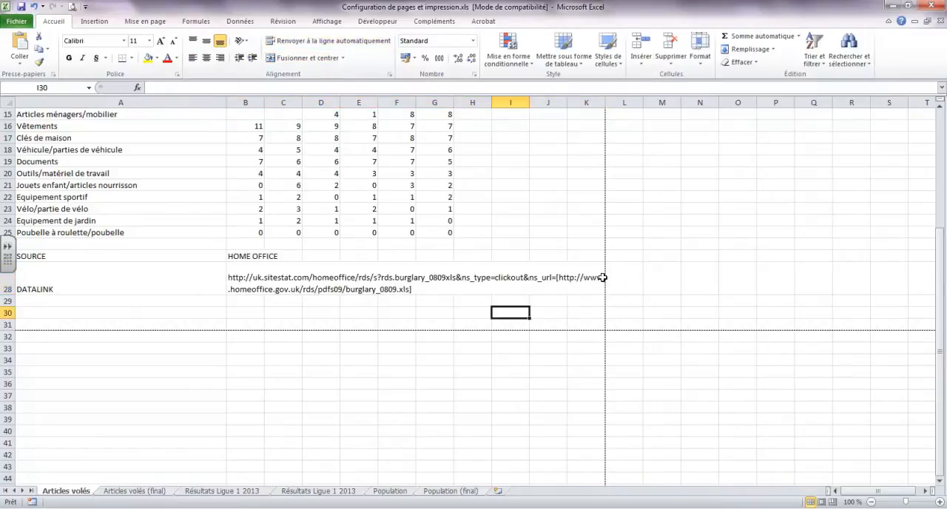
Switch to Page Layout view and check the table's fit on the page and its header and footer areas
{"action": "scroll", "coordinate": [332, 321], "scroll_direction": "up", "scroll_amount": 5}
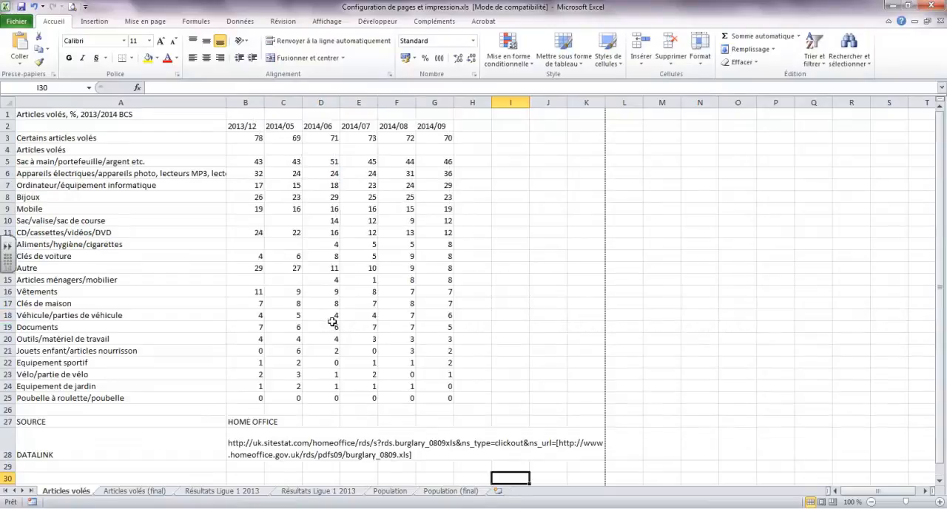
{"action": "scroll", "coordinate": [332, 322], "scroll_direction": "down", "scroll_amount": 4}
{"action": "left_click", "coordinate": [464, 234]}
{"action": "scroll", "coordinate": [461, 244], "scroll_direction": "up", "scroll_amount": 4}
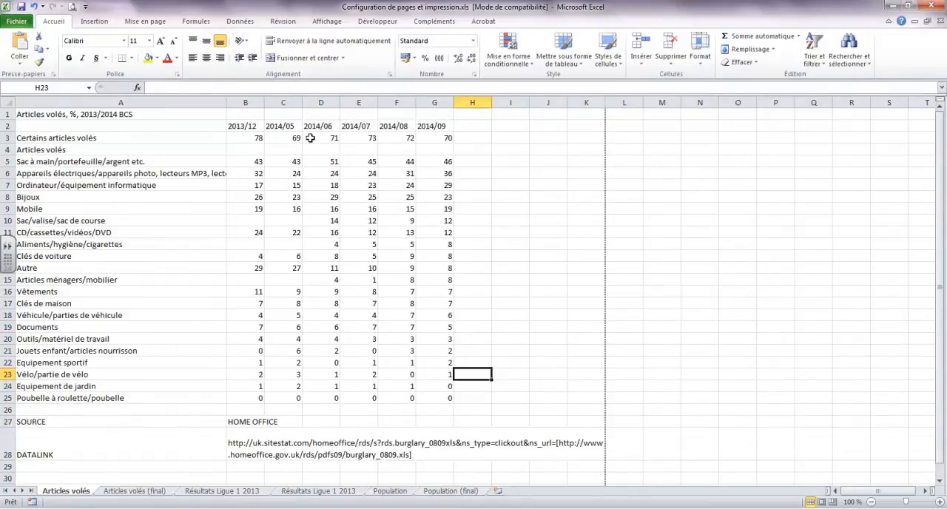
{"action": "left_click", "coordinate": [145, 23]}
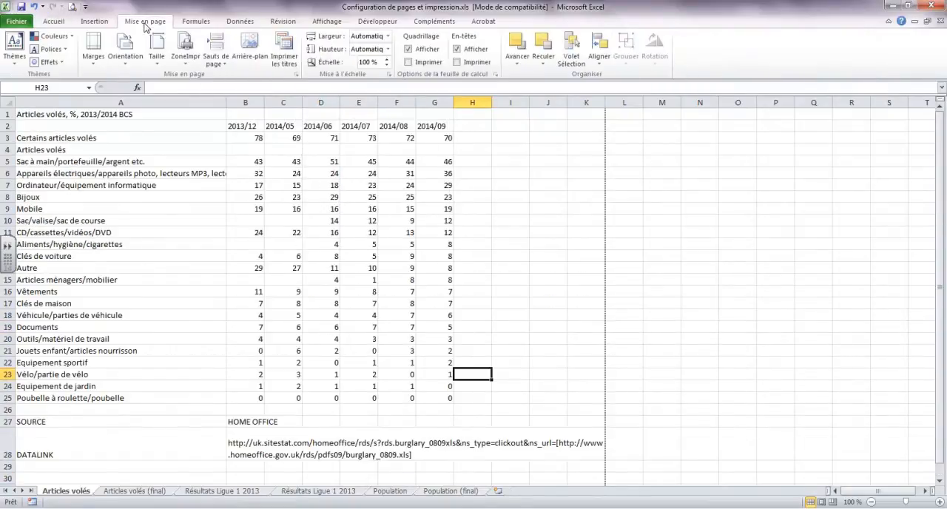
{"action": "left_click", "coordinate": [326, 21]}
{"action": "left_click", "coordinate": [40, 51]}
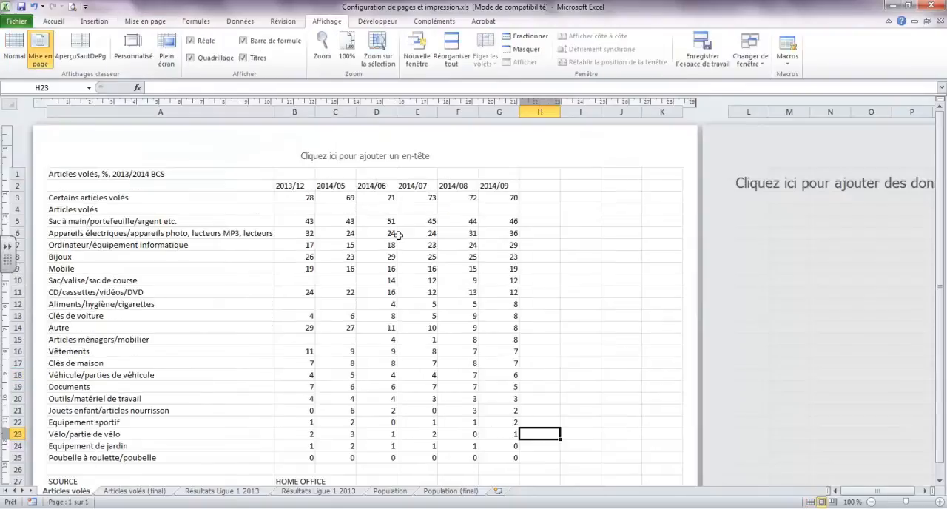
{"action": "scroll", "coordinate": [459, 267], "scroll_direction": "down", "scroll_amount": 4}
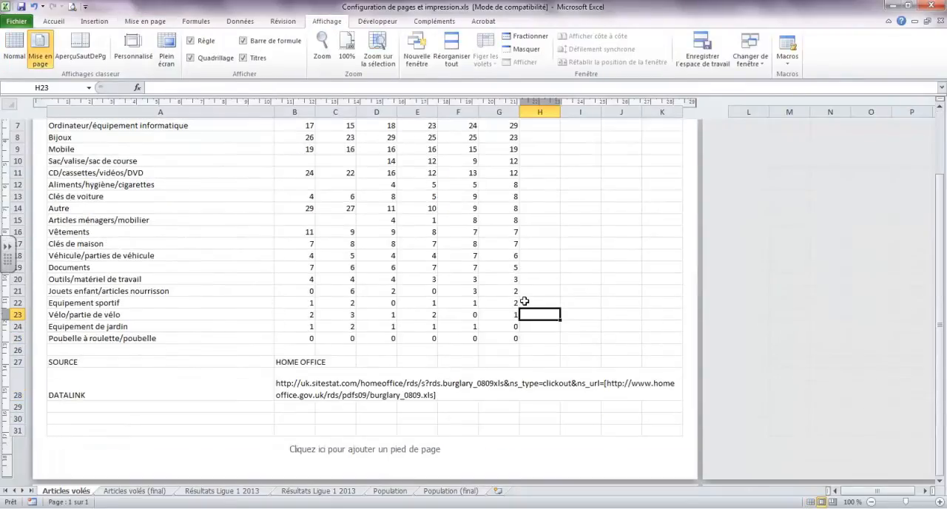
{"action": "scroll", "coordinate": [523, 301], "scroll_direction": "up", "scroll_amount": 4}
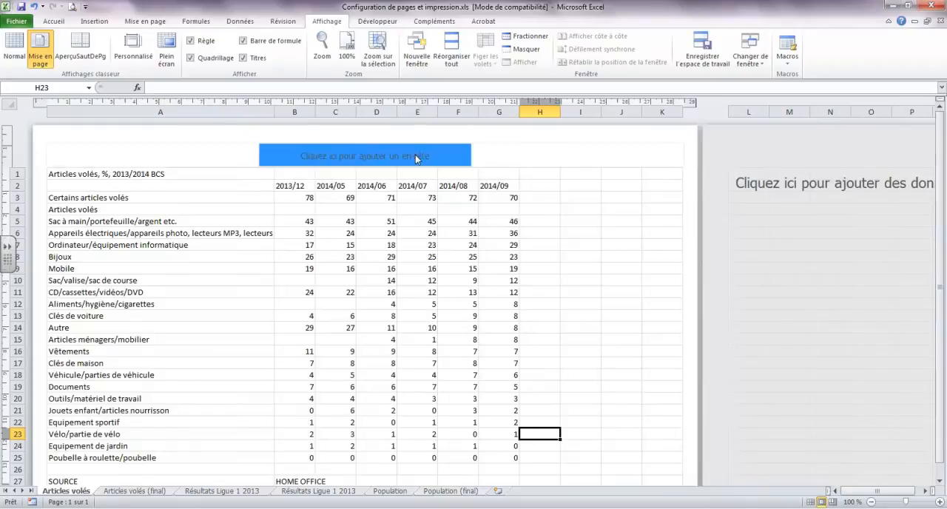
{"action": "scroll", "coordinate": [377, 154], "scroll_direction": "down", "scroll_amount": 4}
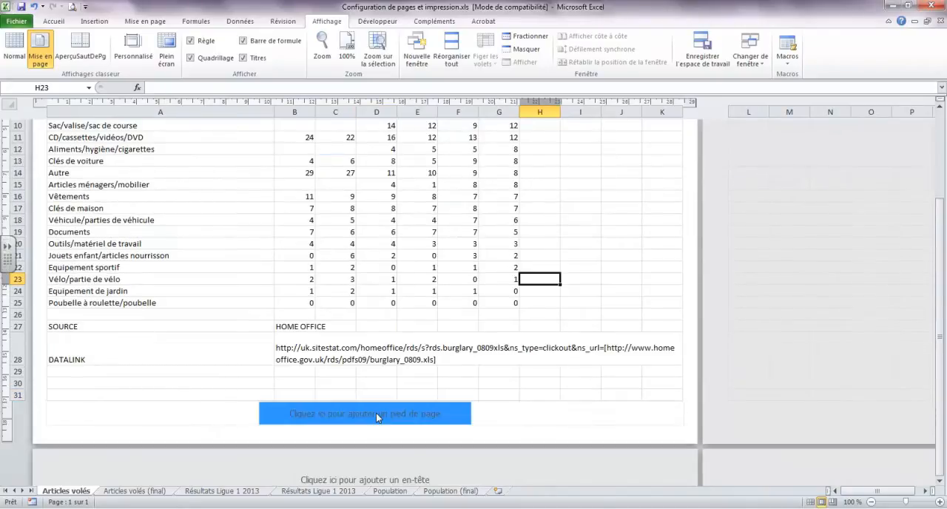
{"action": "scroll", "coordinate": [376, 413], "scroll_direction": "up", "scroll_amount": 4}
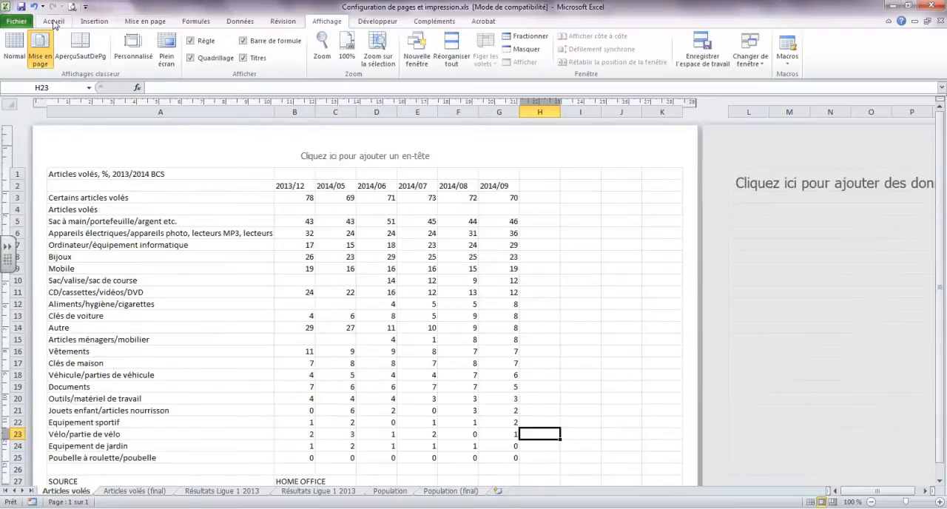
Examine the predefined header and footer choices in the Articles volés sheet's page setup, leaving it without changes
{"action": "left_click", "coordinate": [144, 23]}
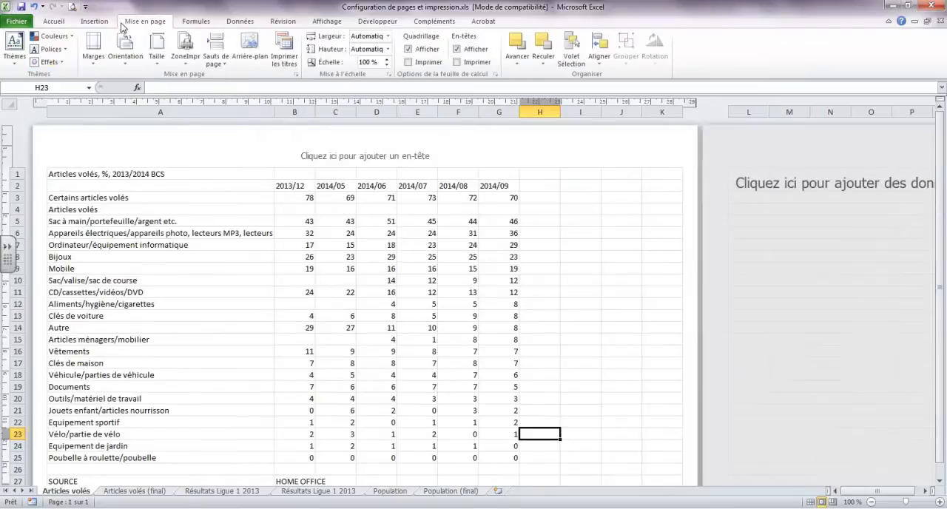
{"action": "left_click", "coordinate": [296, 76]}
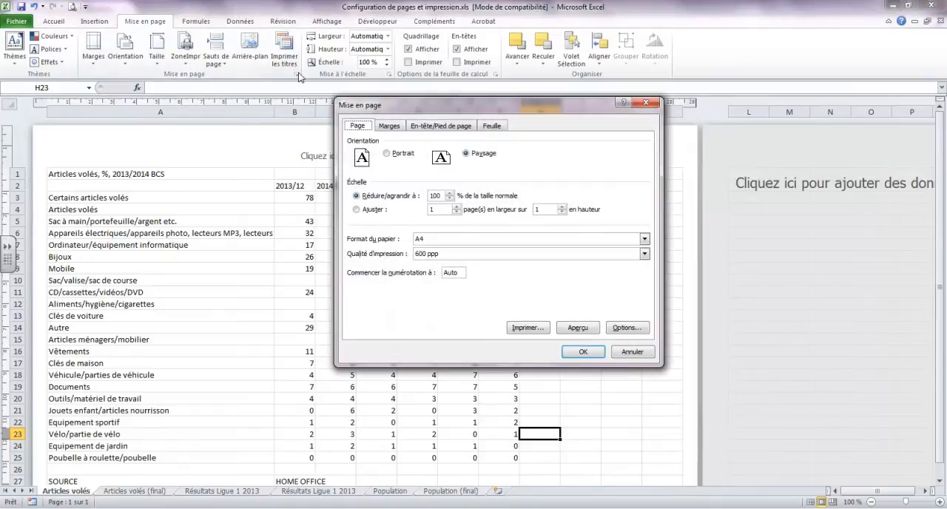
{"action": "left_click", "coordinate": [434, 128]}
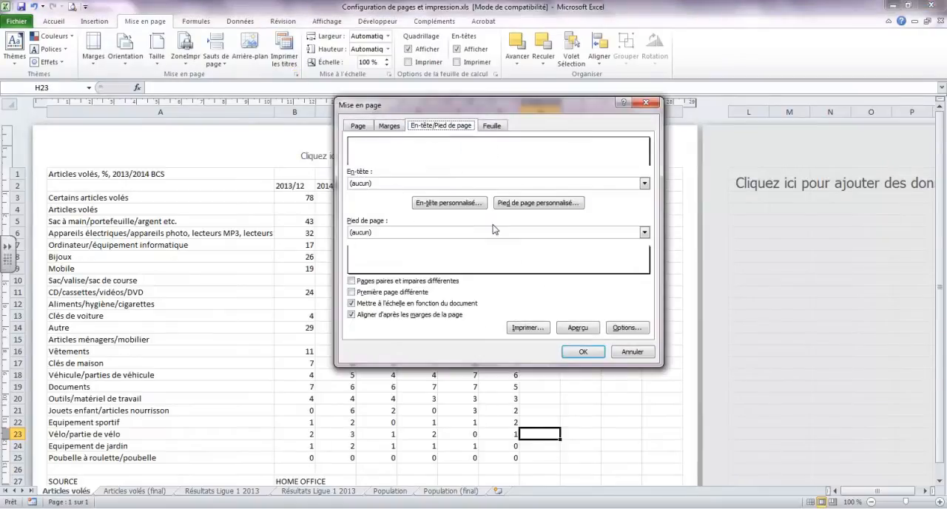
{"action": "left_click", "coordinate": [645, 184]}
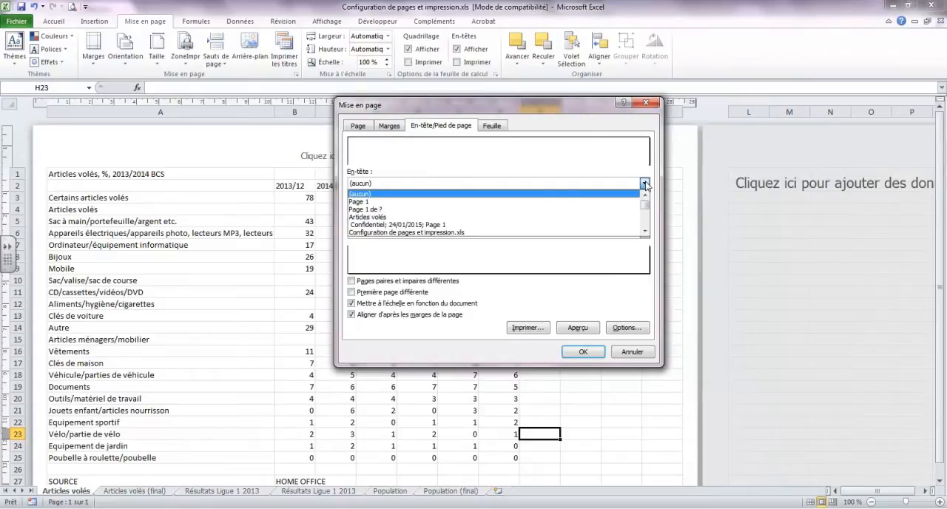
{"action": "left_click", "coordinate": [645, 184]}
{"action": "left_click", "coordinate": [646, 185]}
{"action": "left_click", "coordinate": [645, 184]}
{"action": "left_click", "coordinate": [645, 184]}
{"action": "left_click", "coordinate": [645, 184]}
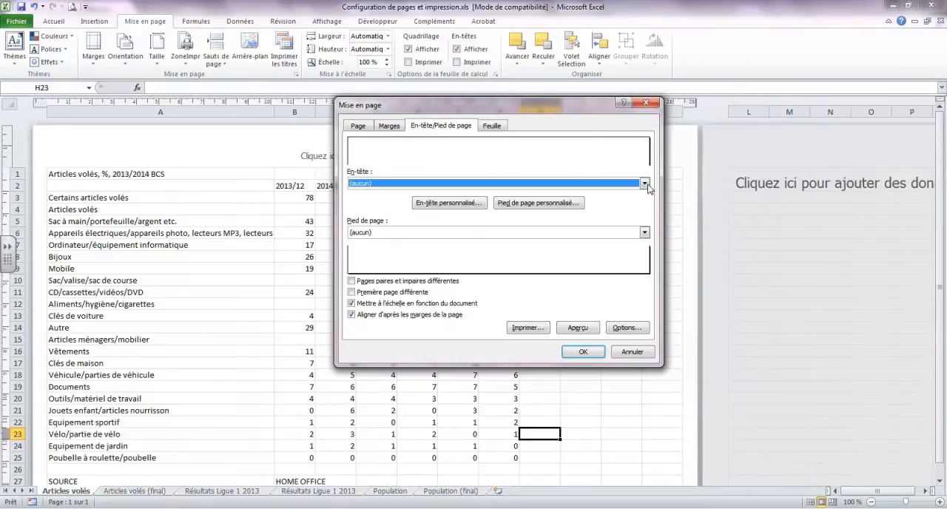
{"action": "left_click", "coordinate": [645, 233]}
{"action": "left_click", "coordinate": [645, 234]}
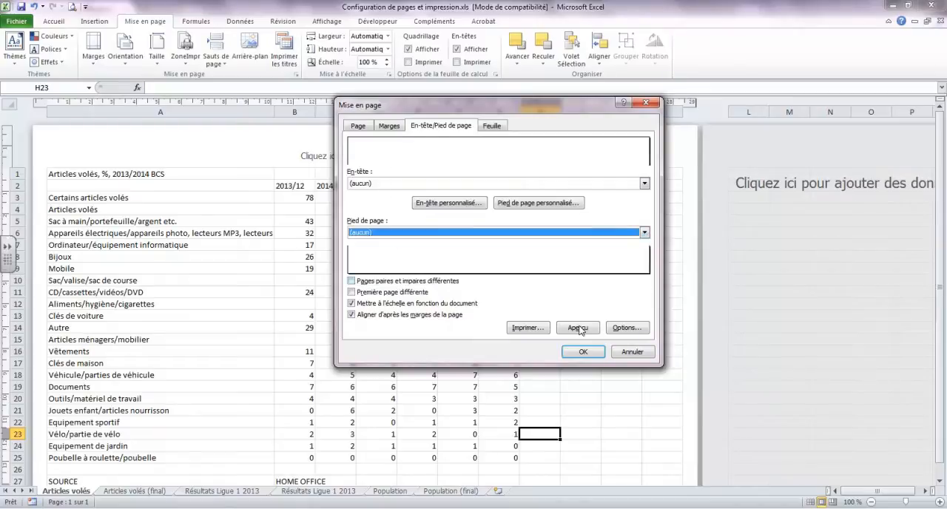
{"action": "left_click", "coordinate": [636, 352]}
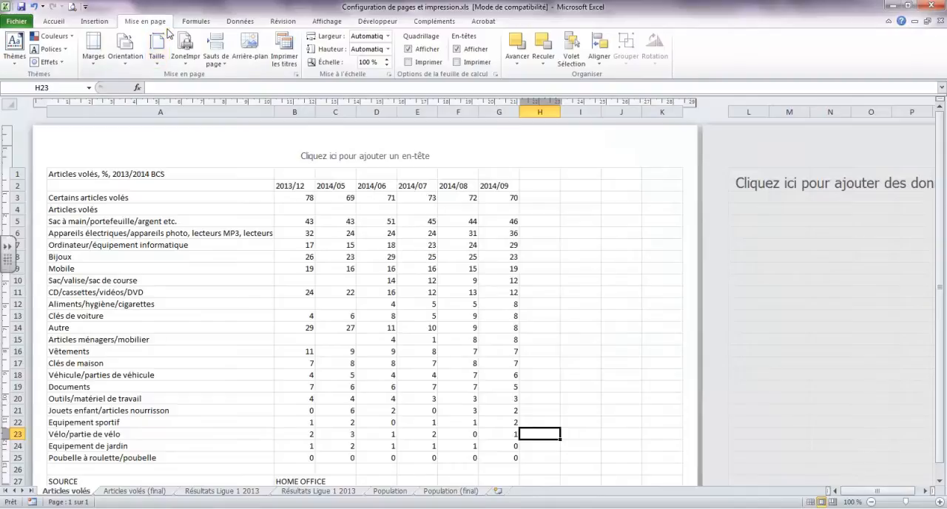
Return to Normal view and open the Résultats Ligue 1 2013 sheet
{"action": "left_click", "coordinate": [327, 20]}
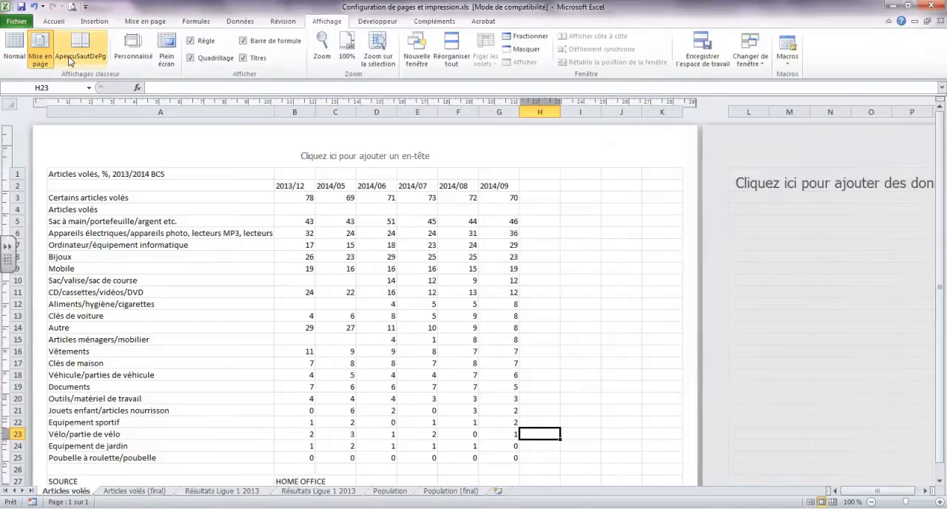
{"action": "left_click", "coordinate": [14, 52]}
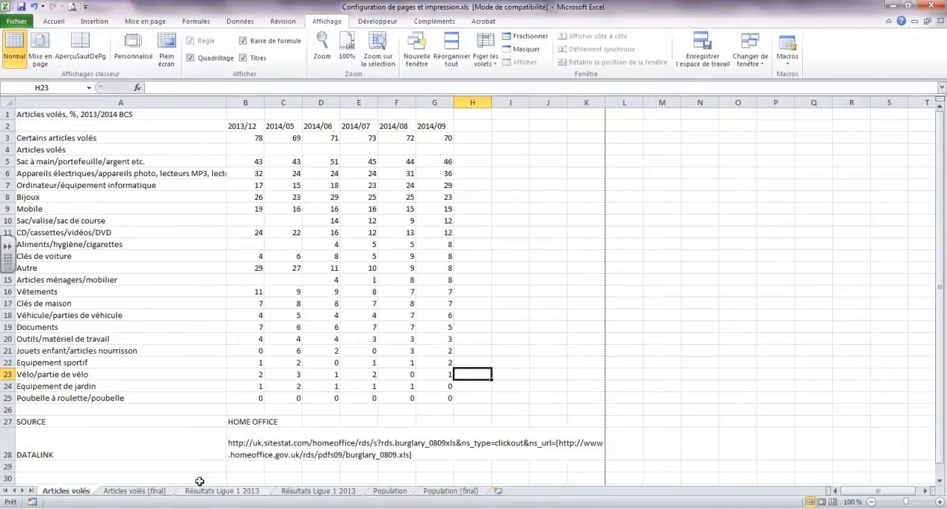
{"action": "left_click", "coordinate": [220, 492]}
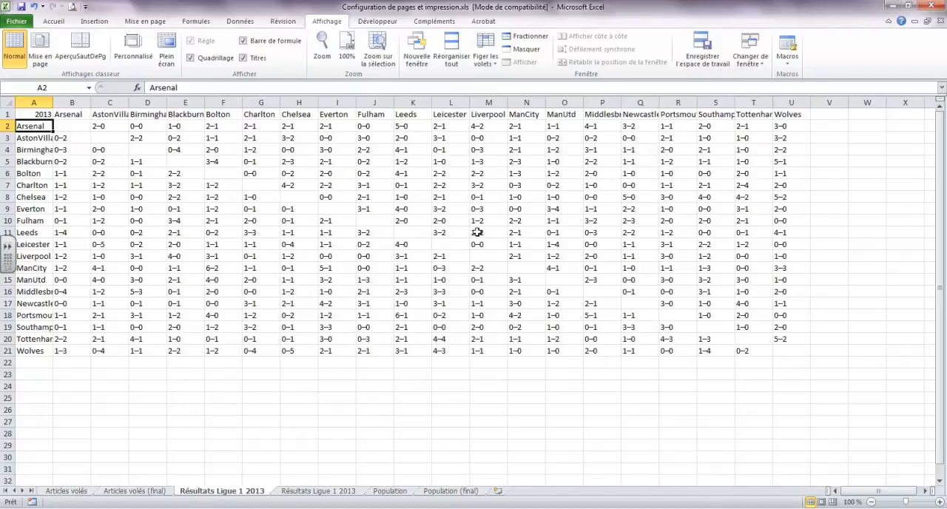
Remove the Aperçu avant impression et imprimer command from the Quick Access Toolbar and add it back
{"action": "left_click", "coordinate": [86, 10]}
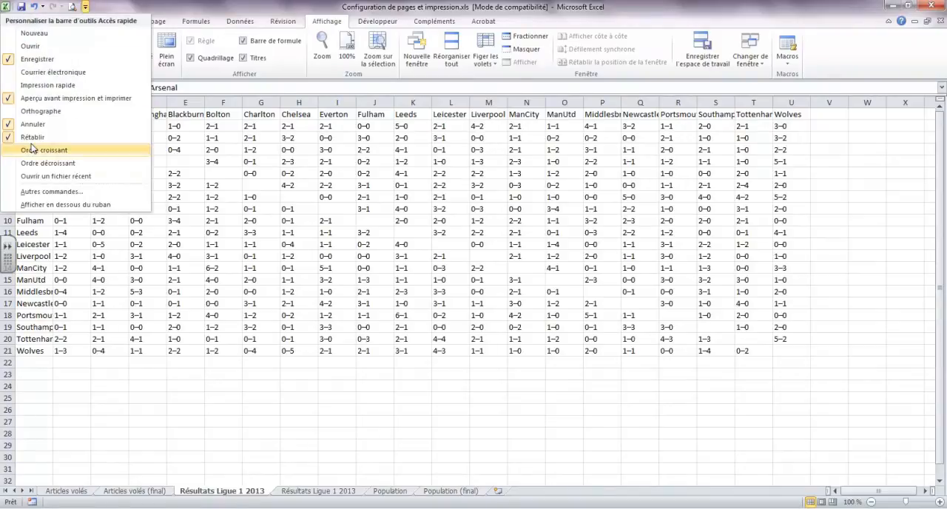
{"action": "left_click", "coordinate": [16, 99]}
{"action": "left_click", "coordinate": [72, 6]}
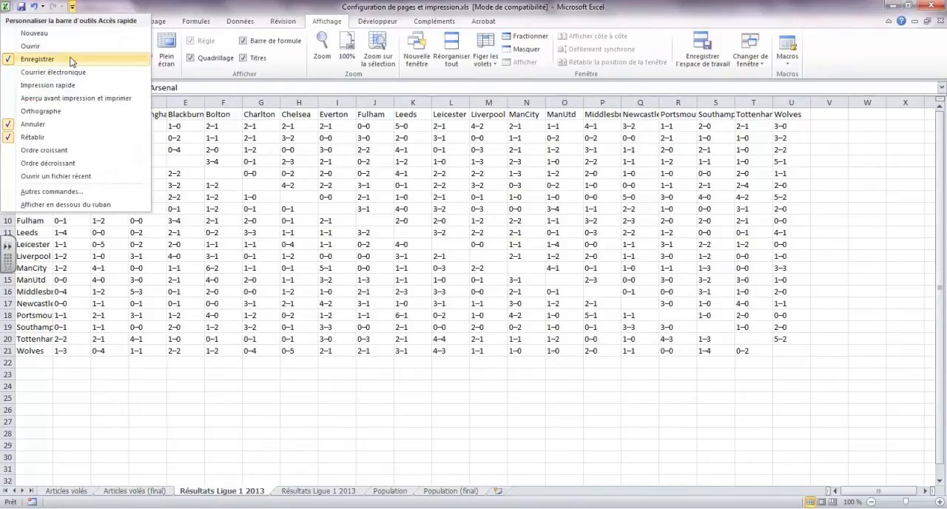
{"action": "left_click", "coordinate": [67, 97]}
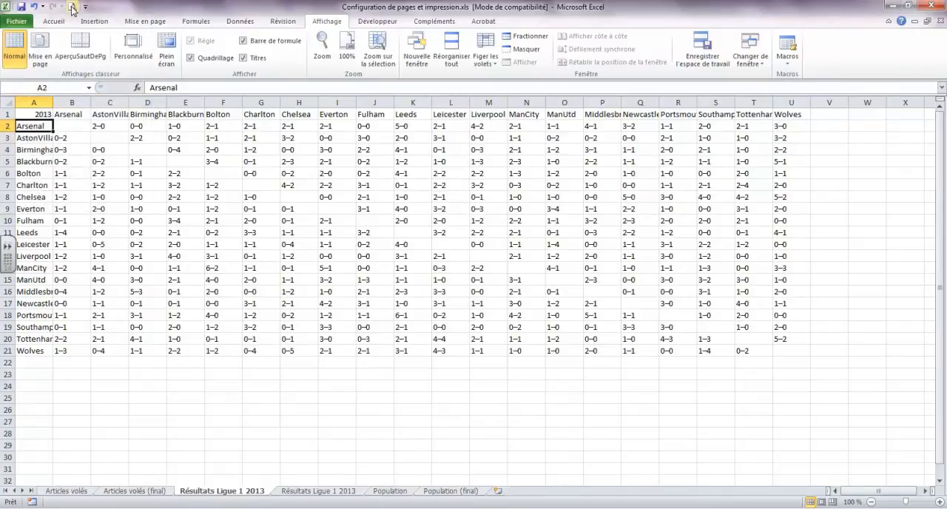
Check the print preview of the Résultats Ligue 1 2013 table and return to the worksheet
{"action": "left_click", "coordinate": [72, 7]}
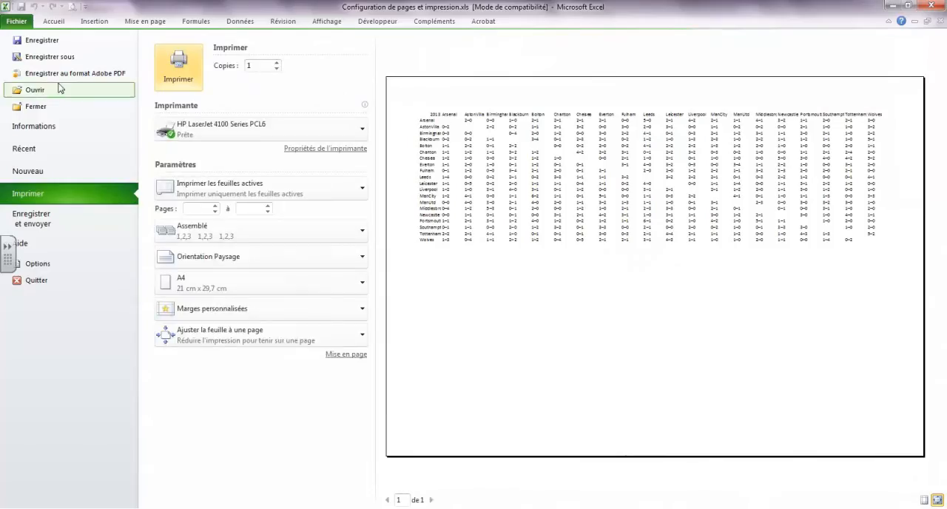
{"action": "left_click", "coordinate": [54, 21]}
{"action": "left_click", "coordinate": [606, 326]}
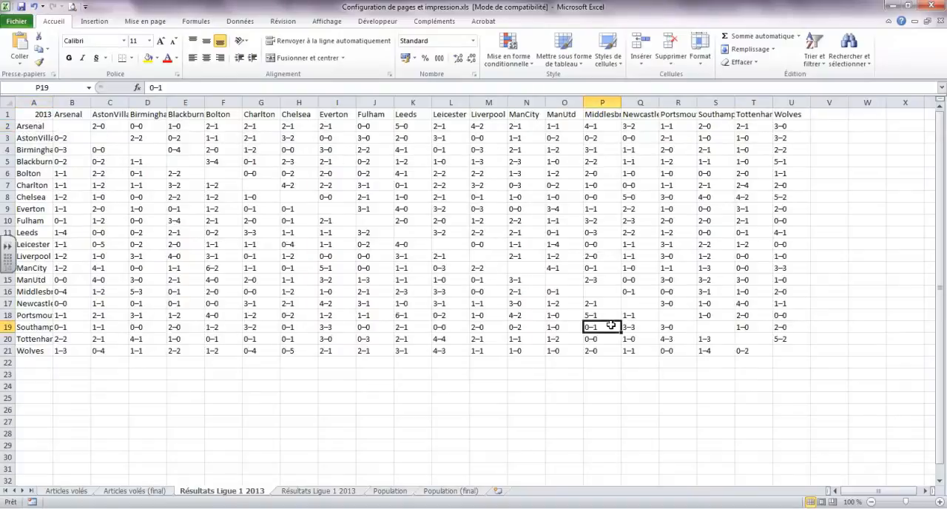
{"action": "left_click", "coordinate": [72, 7]}
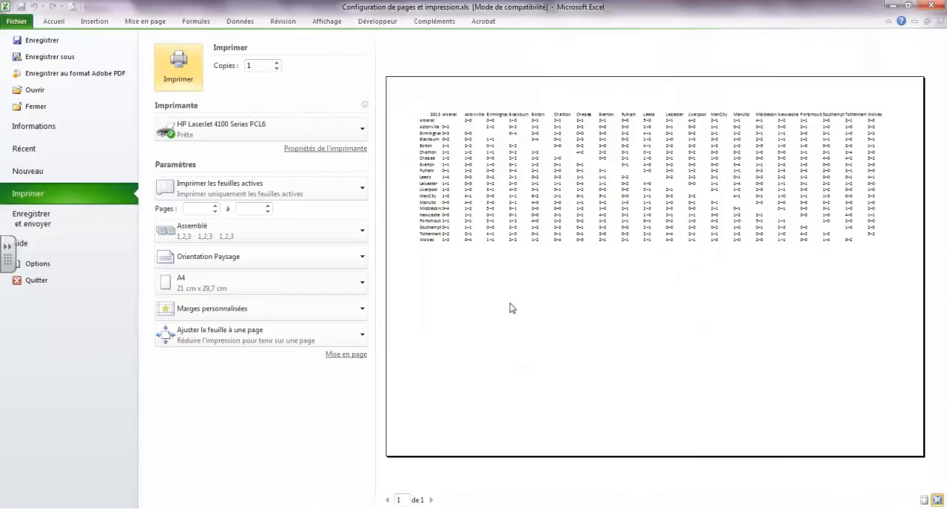
{"action": "left_click", "coordinate": [53, 21]}
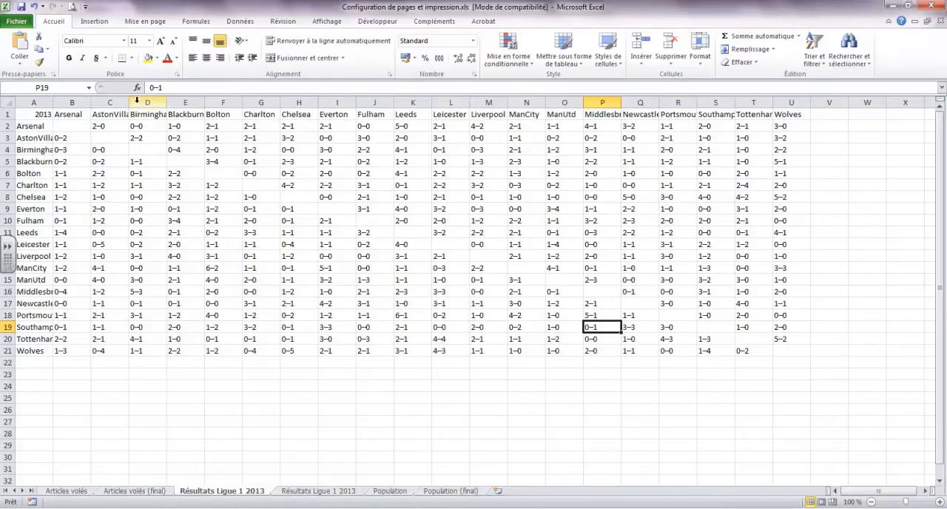
Widen columns C to E and Q to S so that their team names fit
{"action": "left_click_drag", "start_coordinate": [129, 101], "coordinate": [227, 103]}
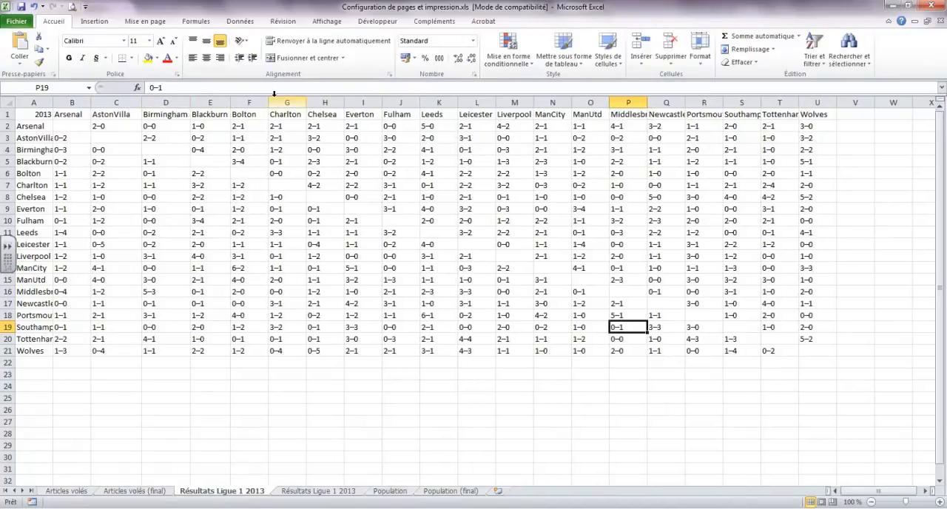
{"action": "left_click_drag", "start_coordinate": [686, 102], "coordinate": [791, 102]}
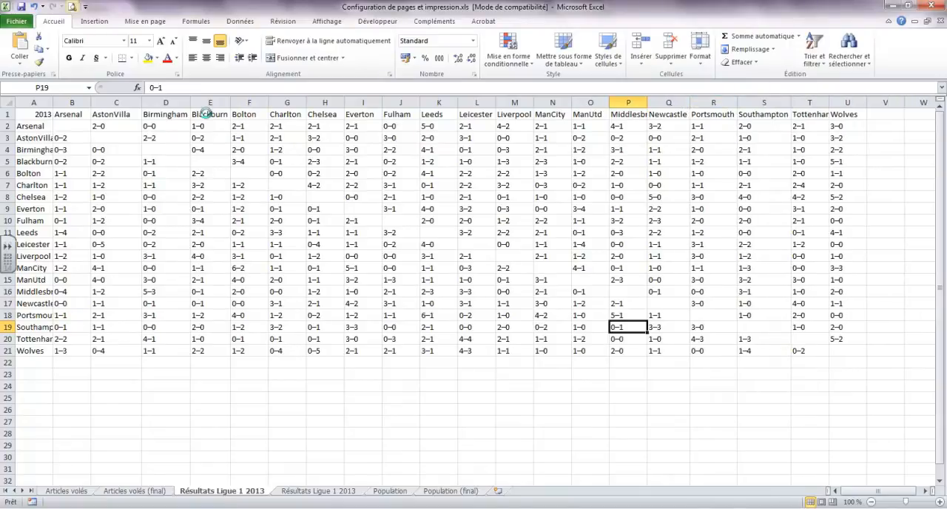
Set the print scaling to Pas de mise à l'échelle and autofit column A to its team names
{"action": "key", "text": "ctrl+p"}
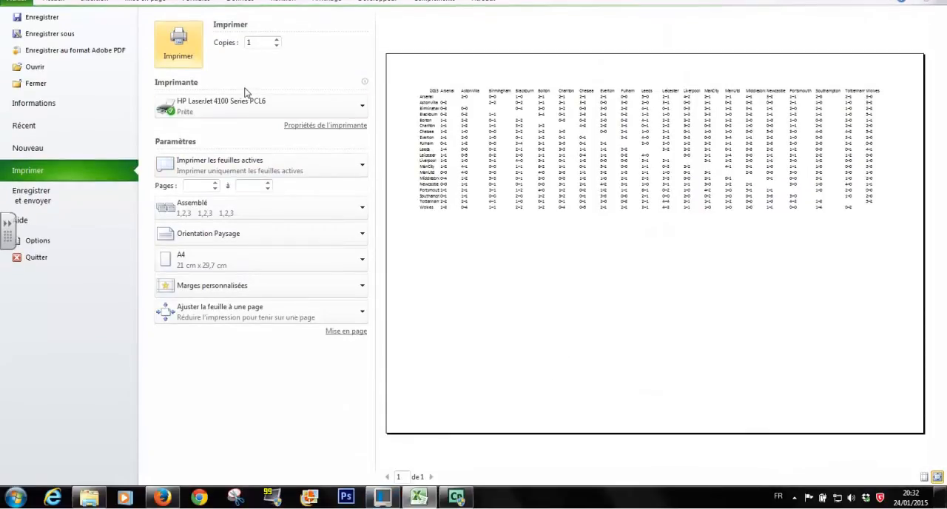
{"action": "left_click", "coordinate": [363, 312]}
{"action": "left_click", "coordinate": [327, 337]}
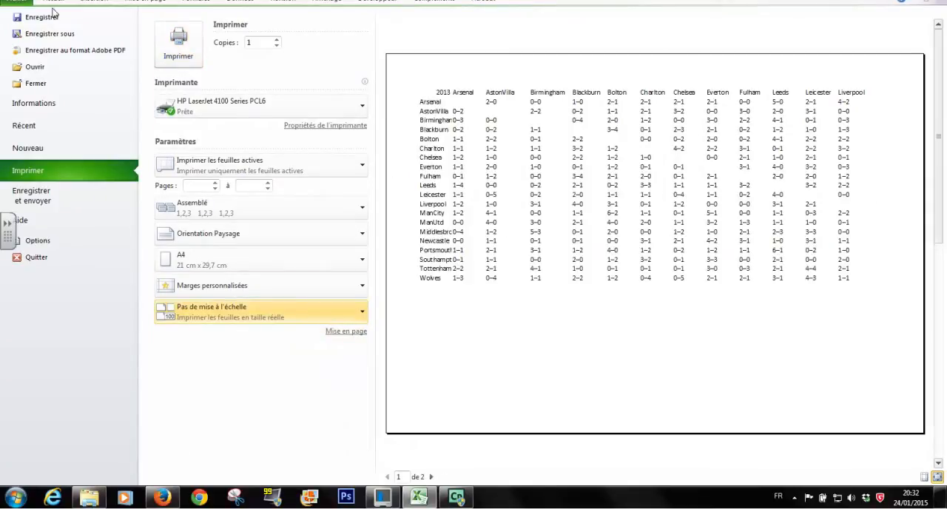
{"action": "left_click", "coordinate": [53, 0]}
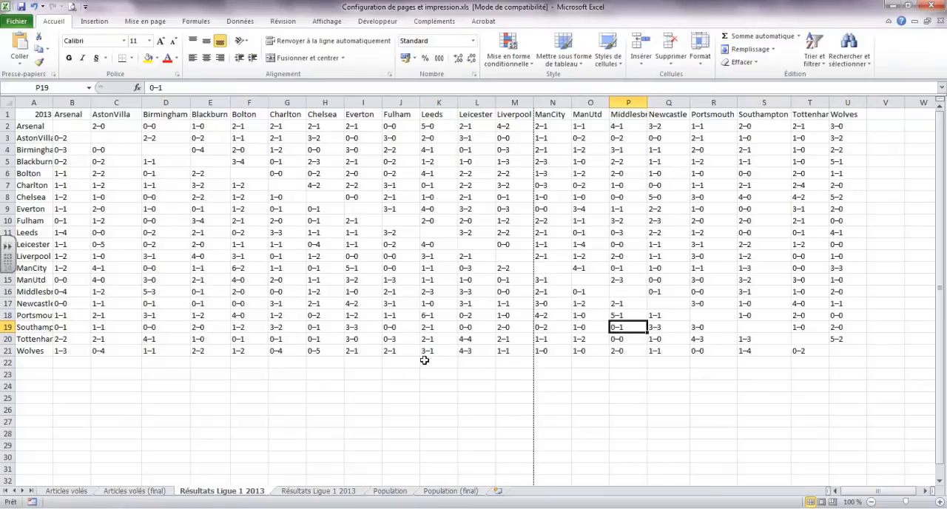
{"action": "double_click", "coordinate": [52, 98]}
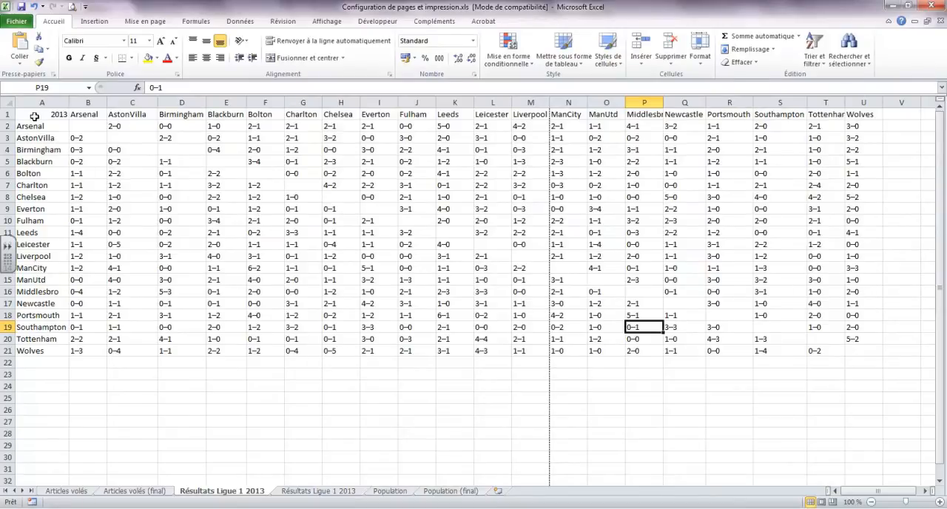
Define cells A1:H21 as the print area and check it in the print preview
{"action": "left_click_drag", "start_coordinate": [30, 114], "coordinate": [349, 354]}
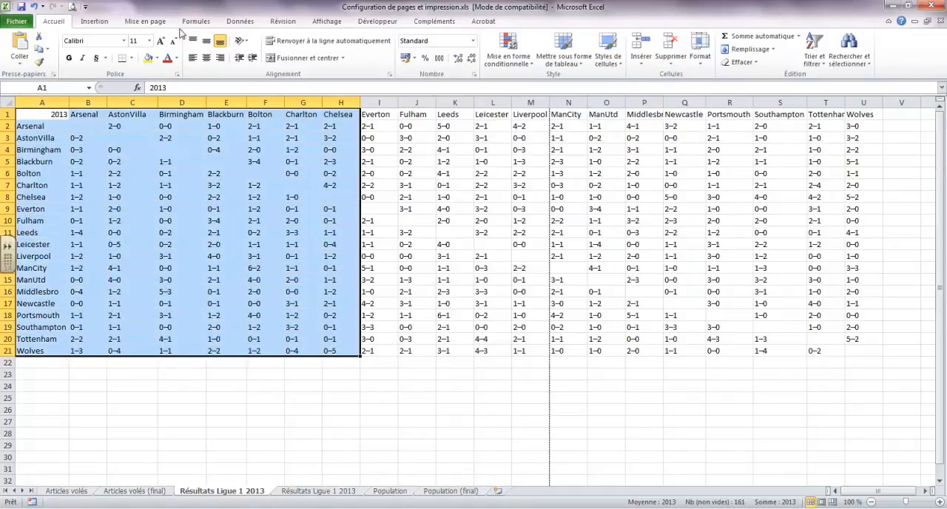
{"action": "left_click", "coordinate": [145, 21]}
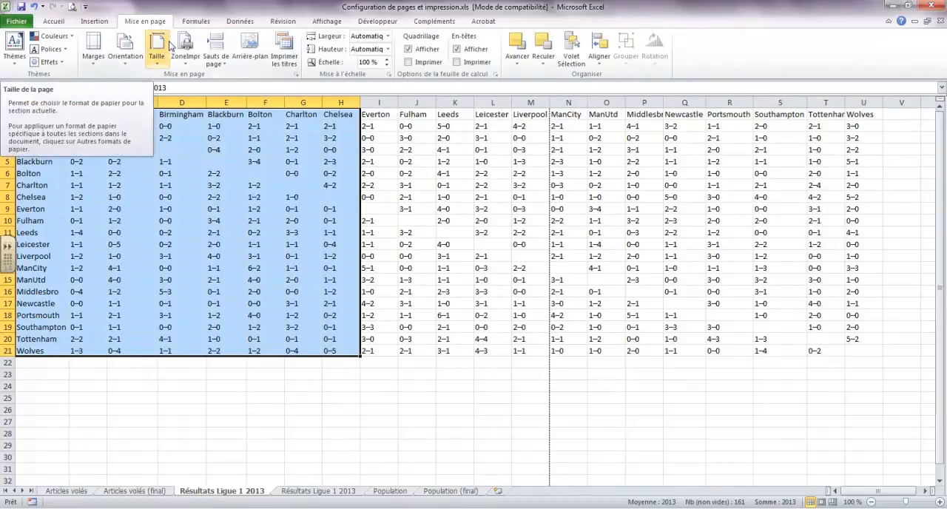
{"action": "left_click", "coordinate": [188, 65]}
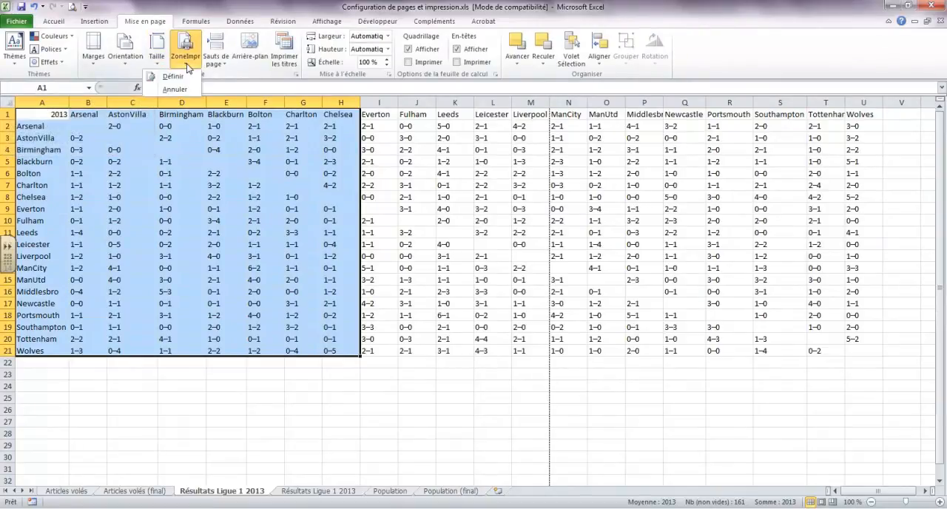
{"action": "left_click", "coordinate": [184, 78]}
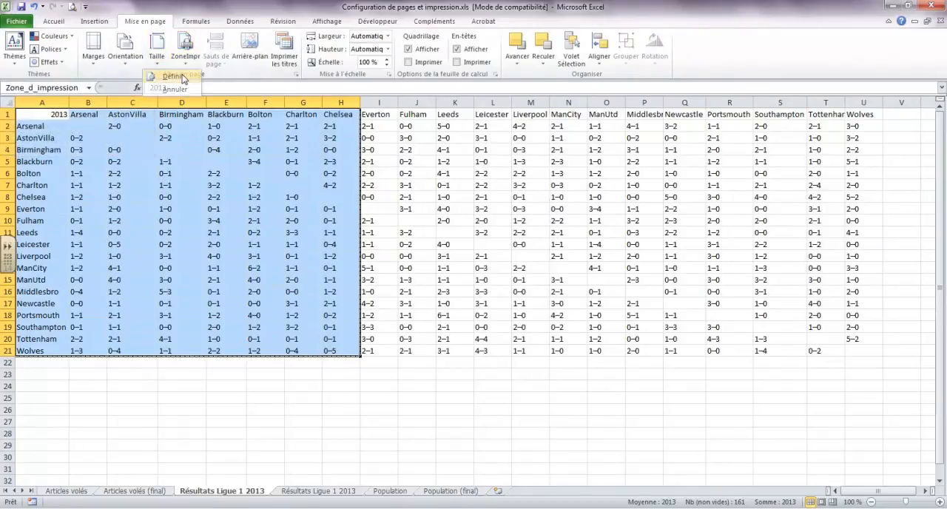
{"action": "left_click", "coordinate": [238, 396]}
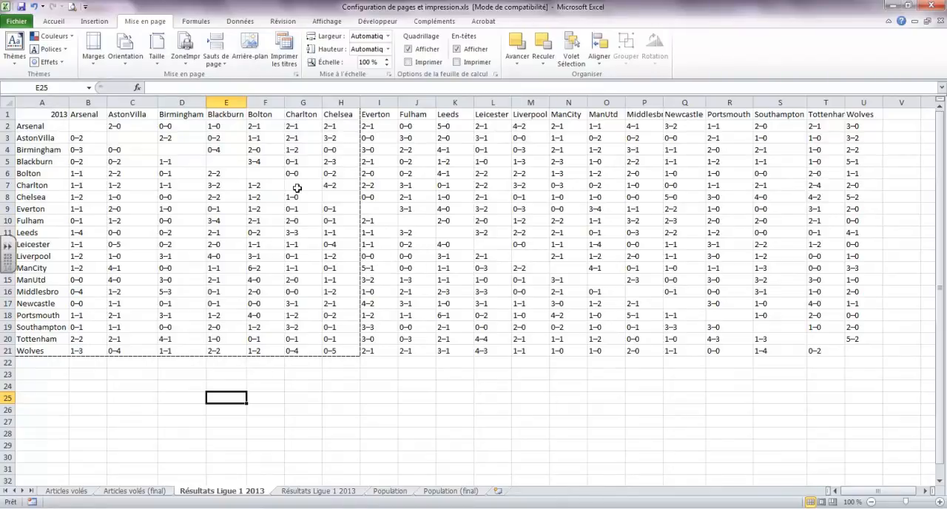
{"action": "left_click", "coordinate": [72, 8]}
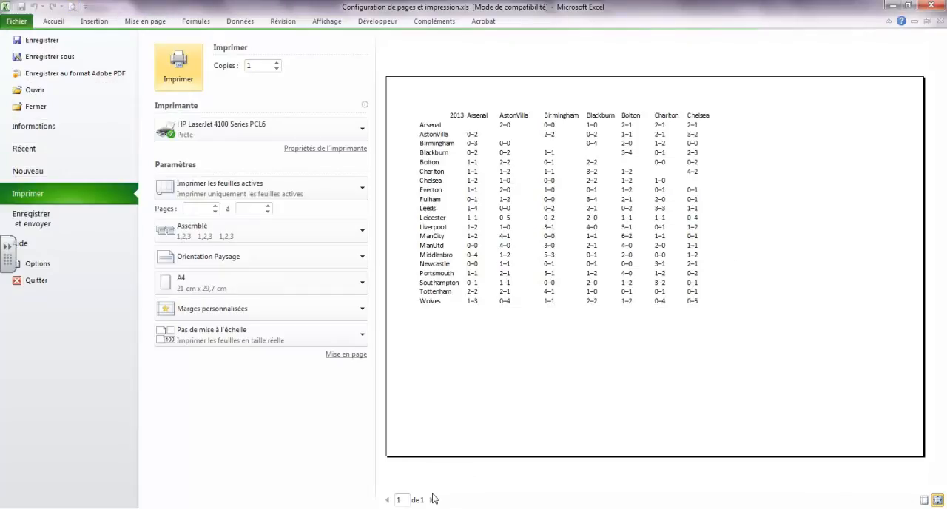
{"action": "left_click", "coordinate": [55, 21]}
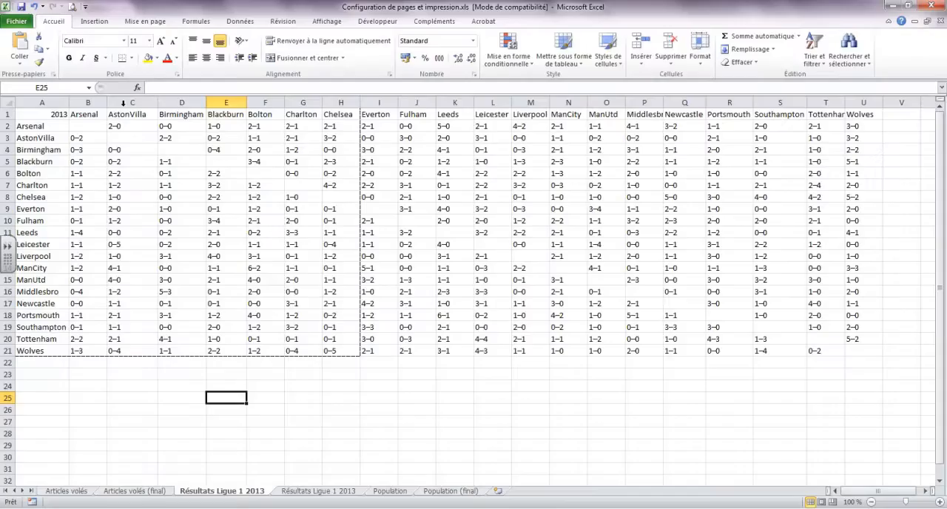
Clear the print area on the Résultats Ligue 1 2013 sheet
{"action": "left_click", "coordinate": [326, 172]}
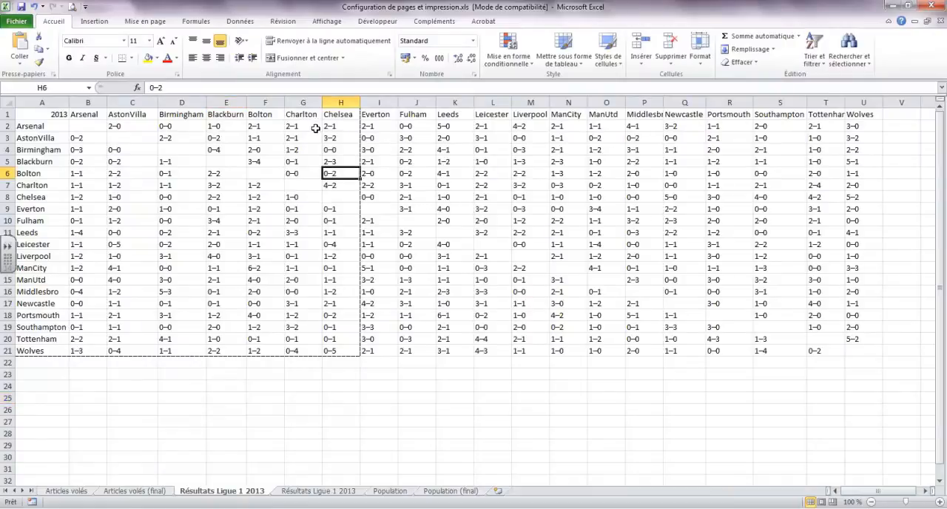
{"action": "left_click", "coordinate": [145, 21]}
{"action": "left_click", "coordinate": [186, 63]}
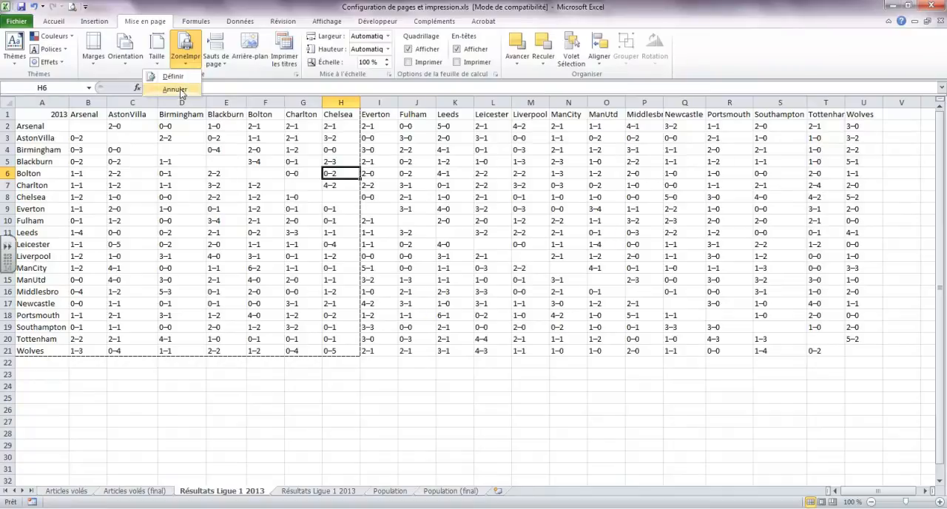
{"action": "left_click", "coordinate": [174, 89]}
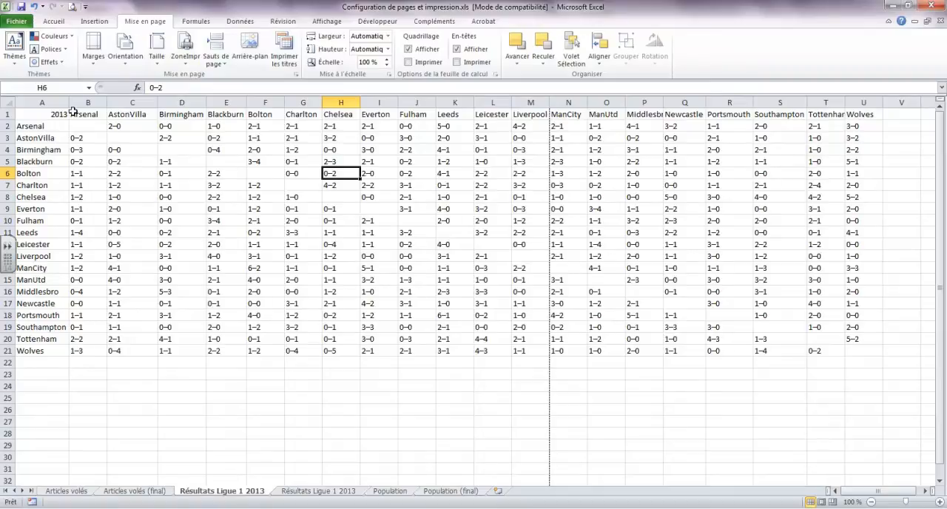
Try the Ajuster la feuille à une page print scaling, restore Pas de mise à l'échelle and return to the sheet
{"action": "left_click", "coordinate": [71, 9]}
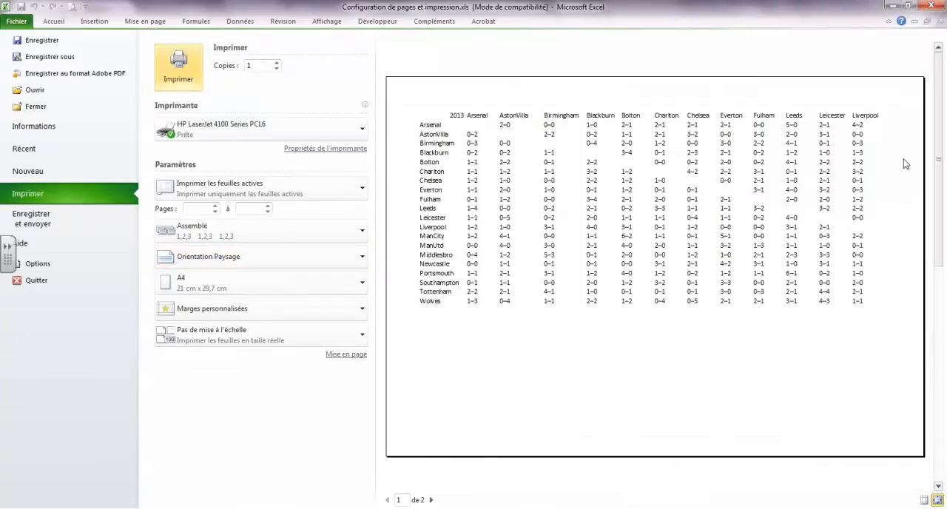
{"action": "left_click", "coordinate": [257, 336]}
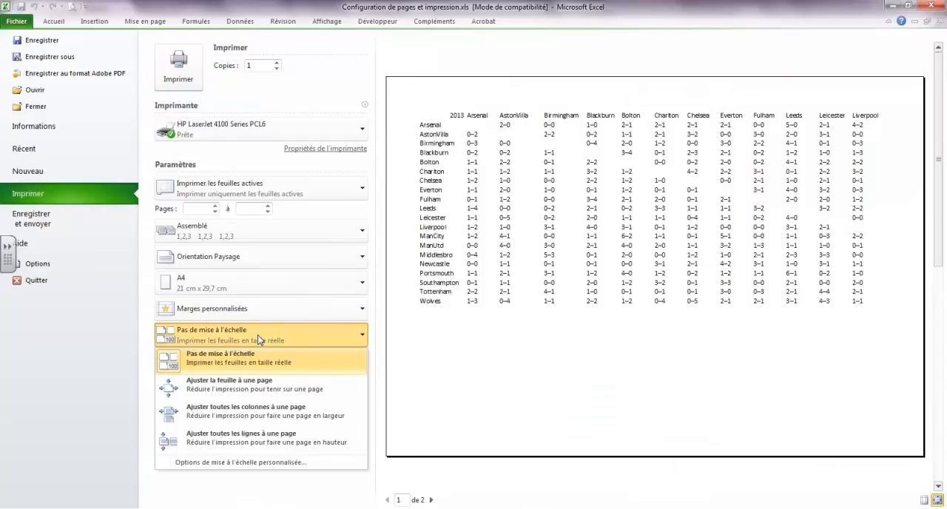
{"action": "left_click", "coordinate": [244, 392]}
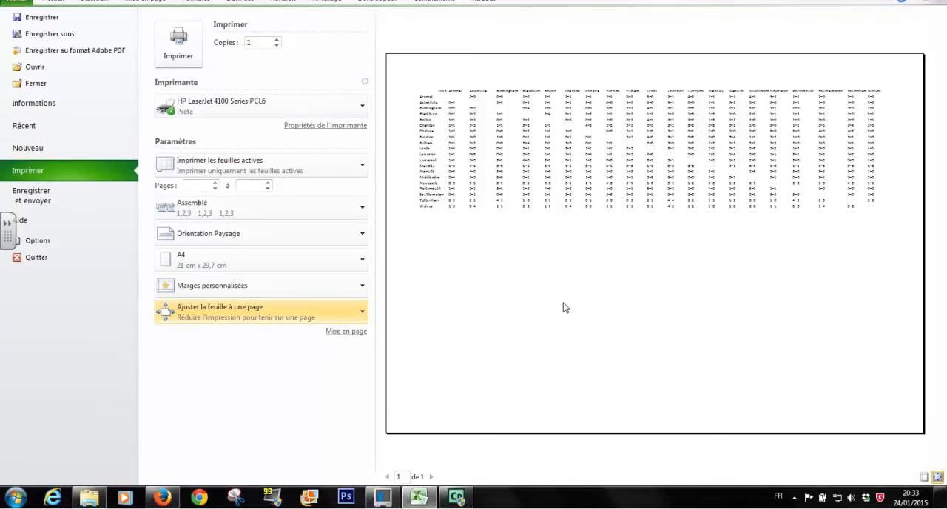
{"action": "left_click", "coordinate": [280, 317]}
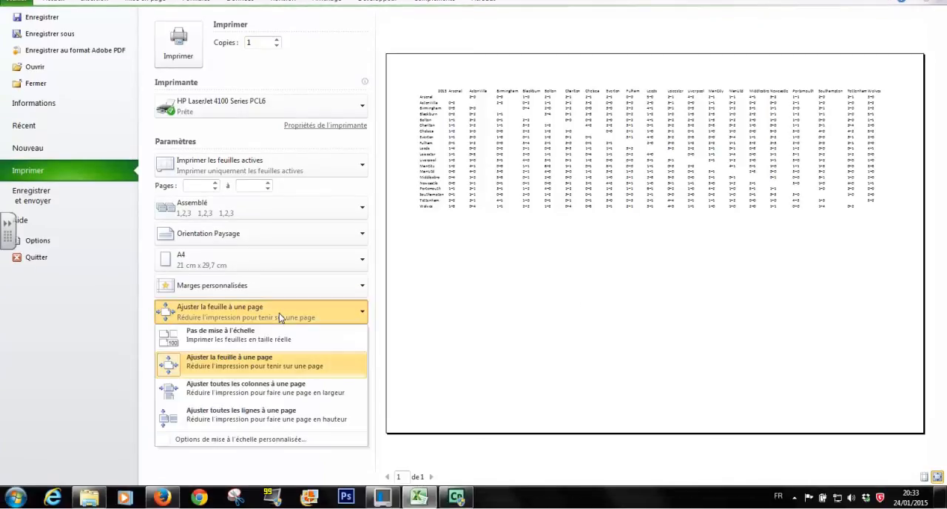
{"action": "left_click", "coordinate": [222, 334]}
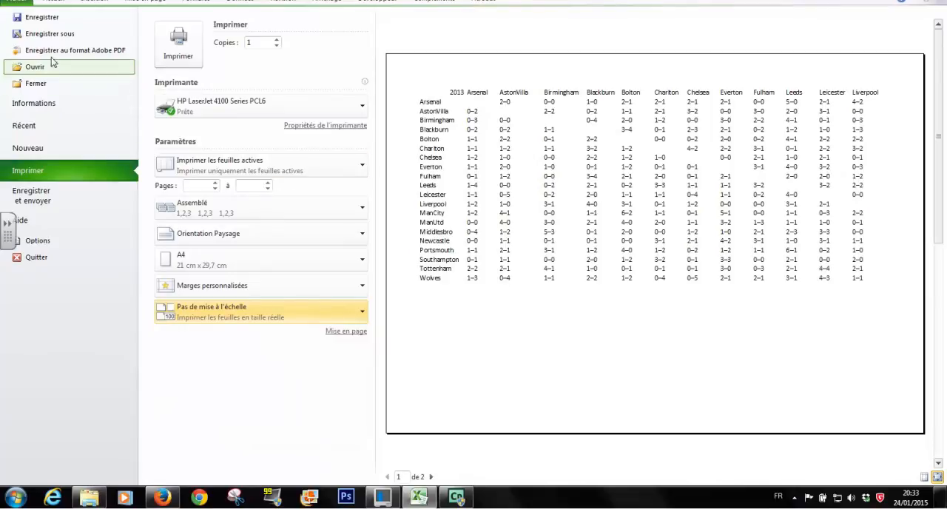
{"action": "left_click", "coordinate": [55, 14]}
{"action": "left_click", "coordinate": [433, 422]}
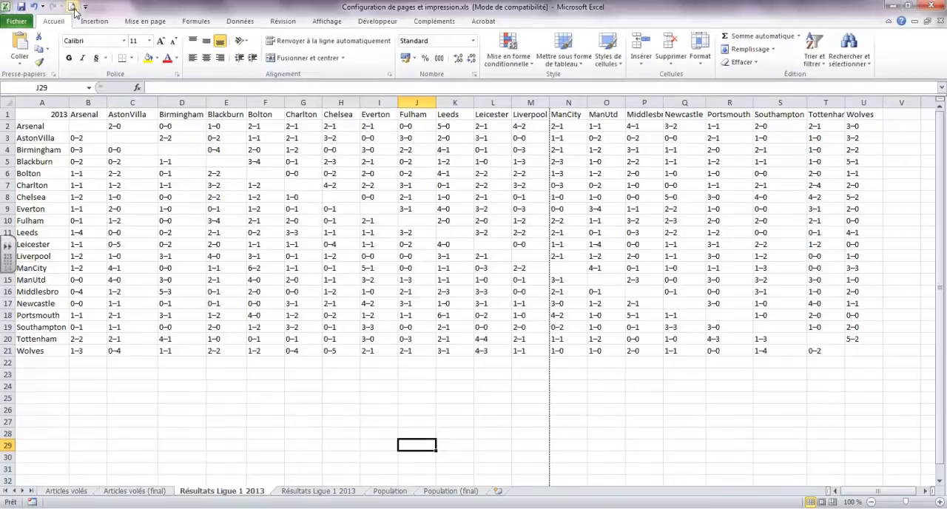
Check how the Résultats Ligue 1 2013 table splits across both pages in the print preview
{"action": "left_click", "coordinate": [72, 7]}
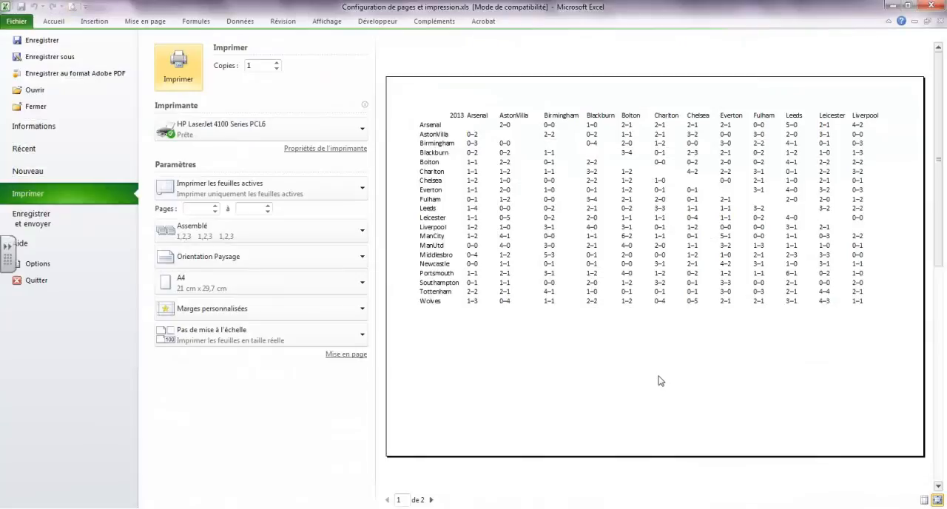
{"action": "left_click", "coordinate": [431, 500]}
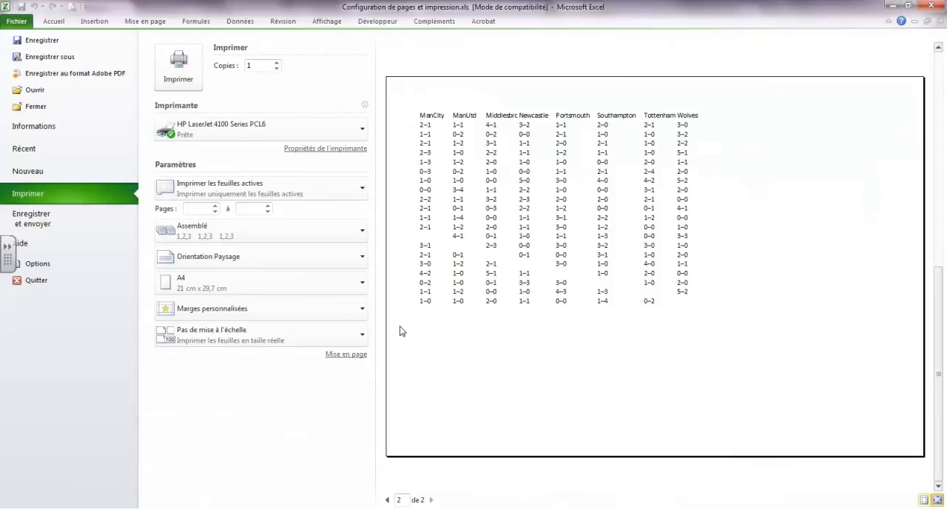
{"action": "left_click", "coordinate": [52, 22]}
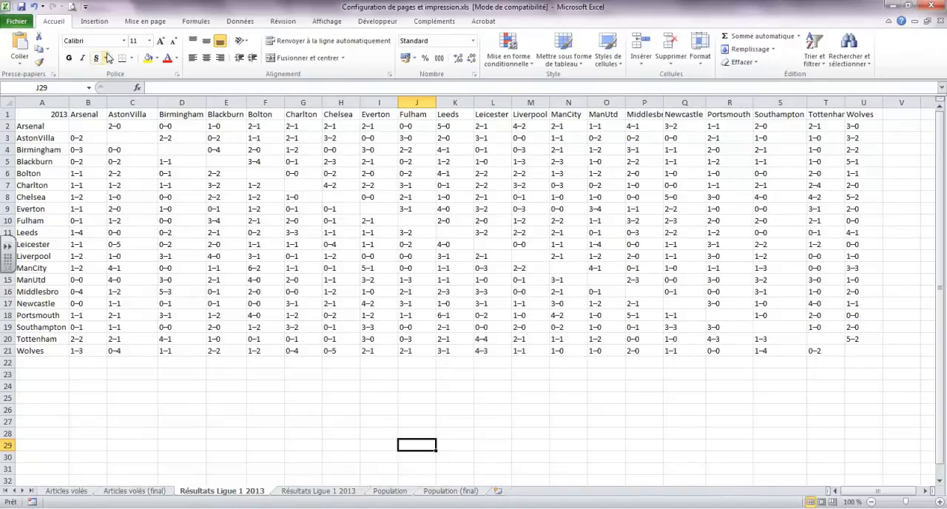
Set the print area of the Résultats Ligue 1 2013 sheet to A1:U21 in the page setup
{"action": "left_click", "coordinate": [142, 22]}
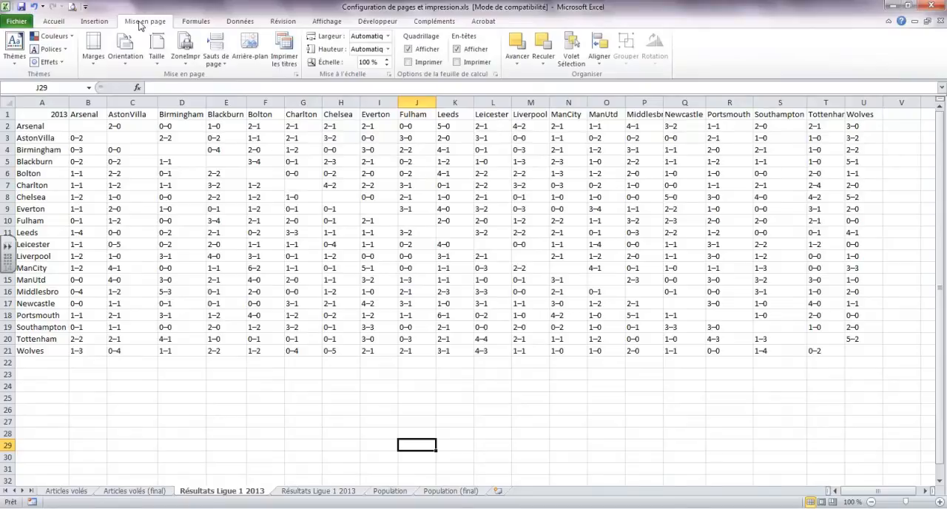
{"action": "left_click", "coordinate": [296, 76]}
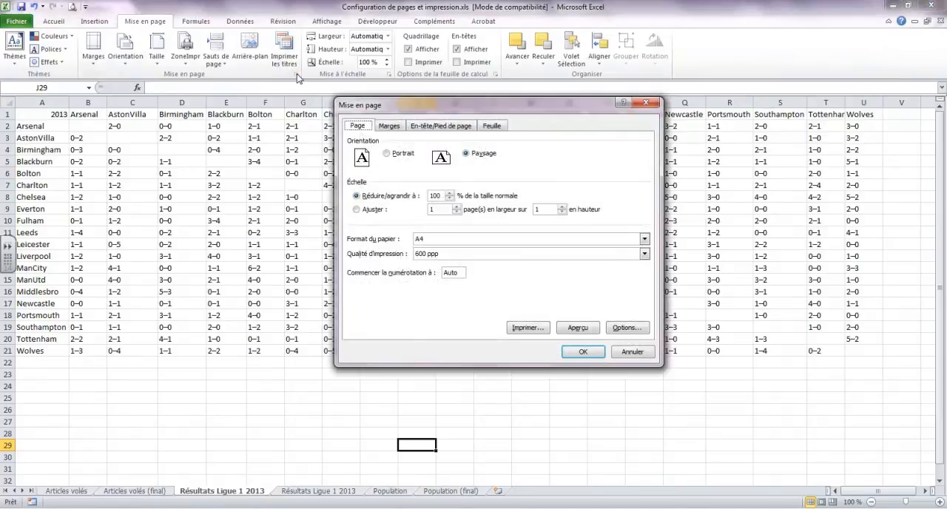
{"action": "left_click", "coordinate": [498, 129]}
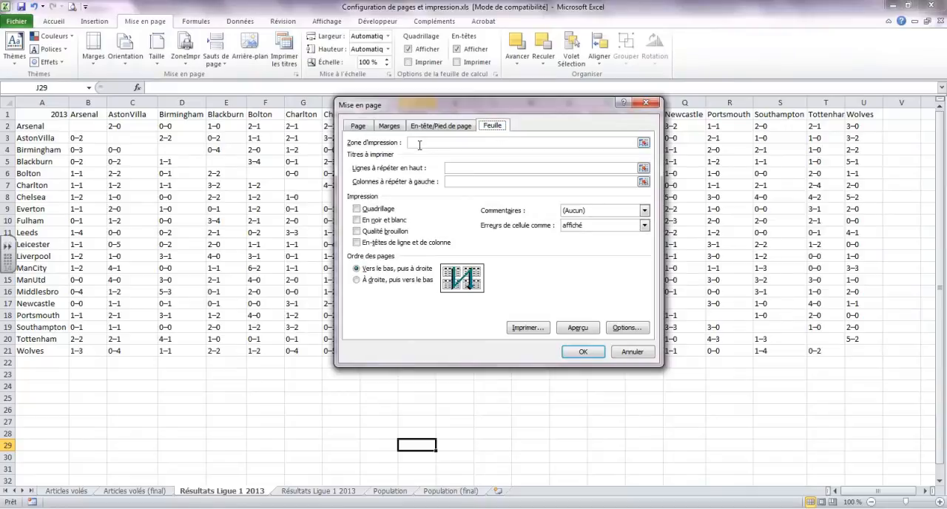
{"action": "left_click", "coordinate": [644, 142]}
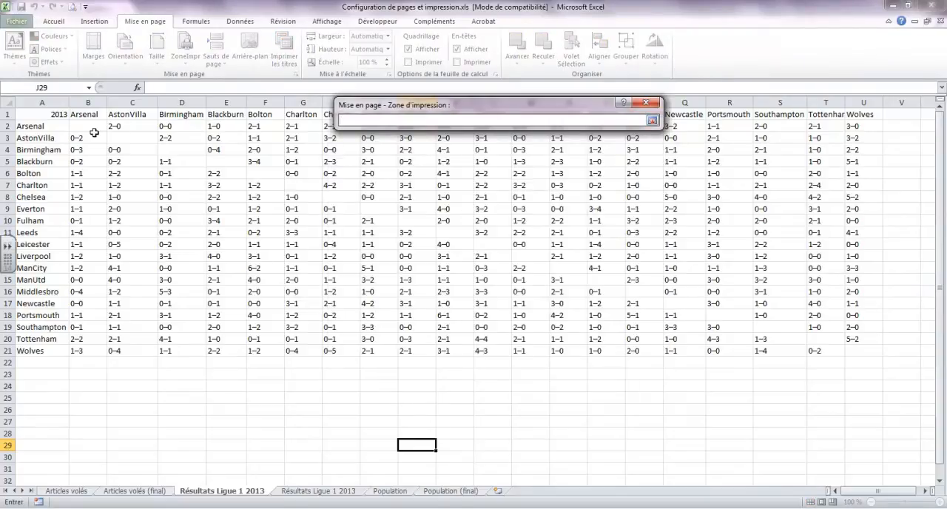
{"action": "left_click_drag", "start_coordinate": [42, 116], "coordinate": [858, 348]}
{"action": "left_click", "coordinate": [652, 120]}
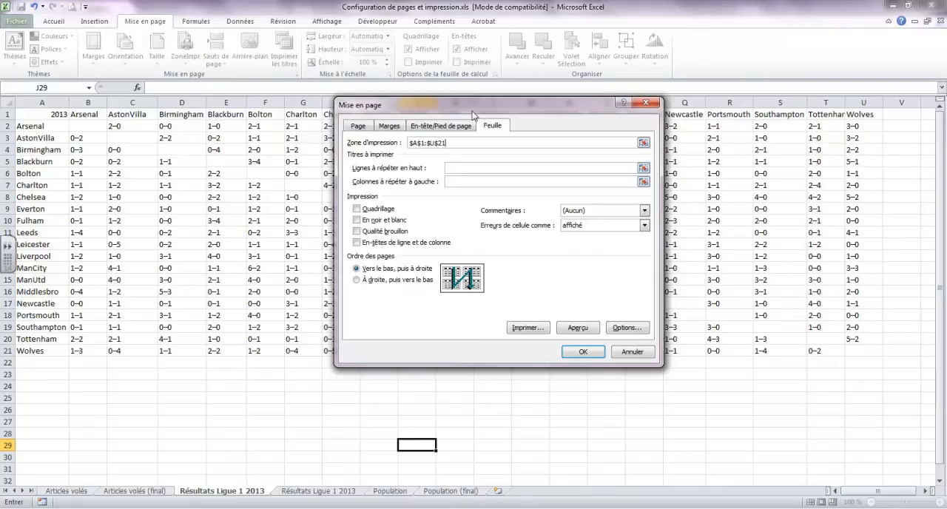
Set column A to repeat at the left of every printed page and apply the page setup
{"action": "left_click_drag", "start_coordinate": [473, 115], "coordinate": [449, 169]}
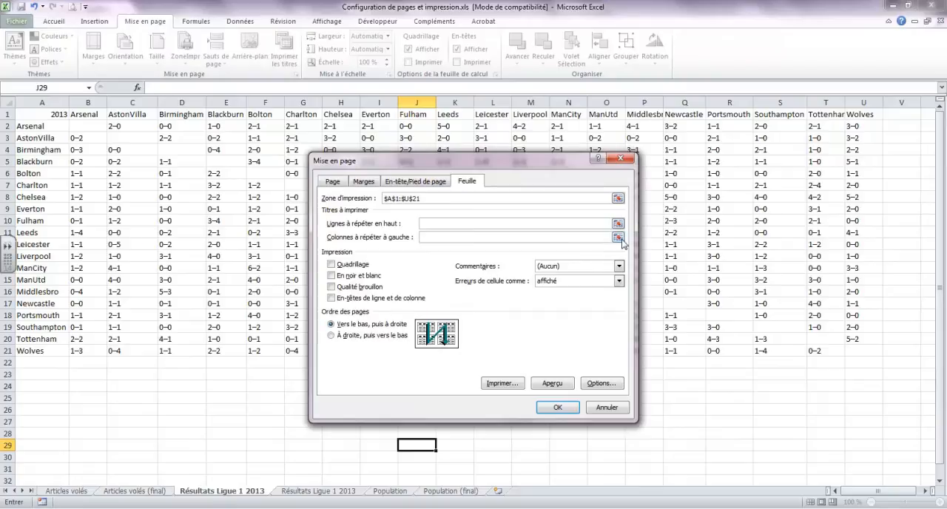
{"action": "left_click", "coordinate": [619, 243]}
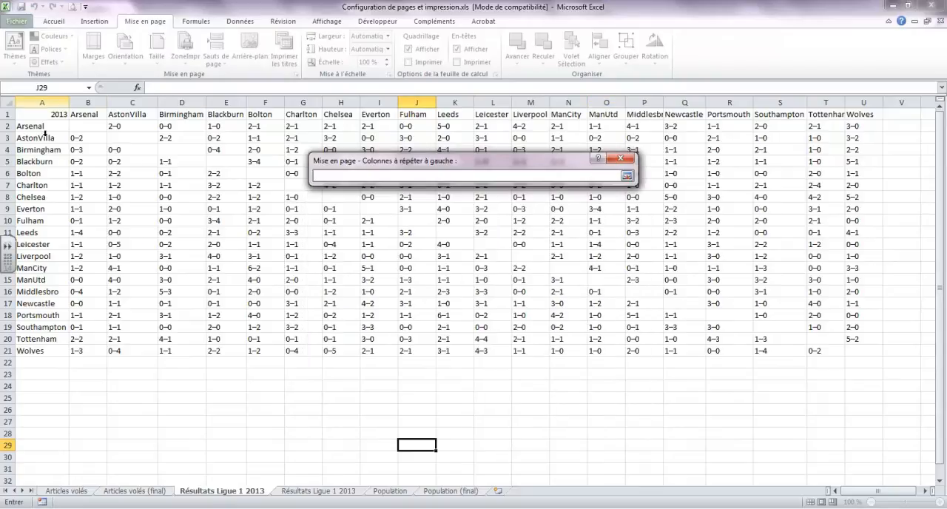
{"action": "left_click", "coordinate": [43, 106]}
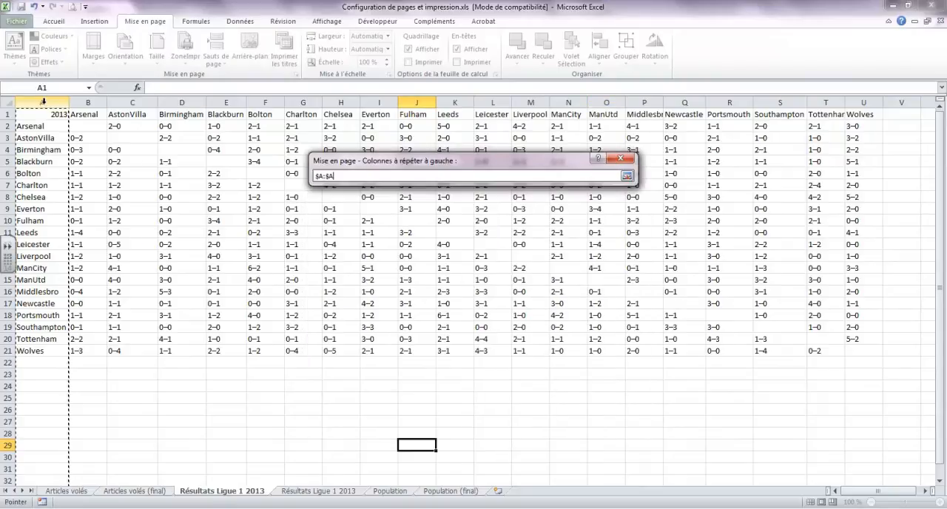
{"action": "left_click", "coordinate": [627, 175]}
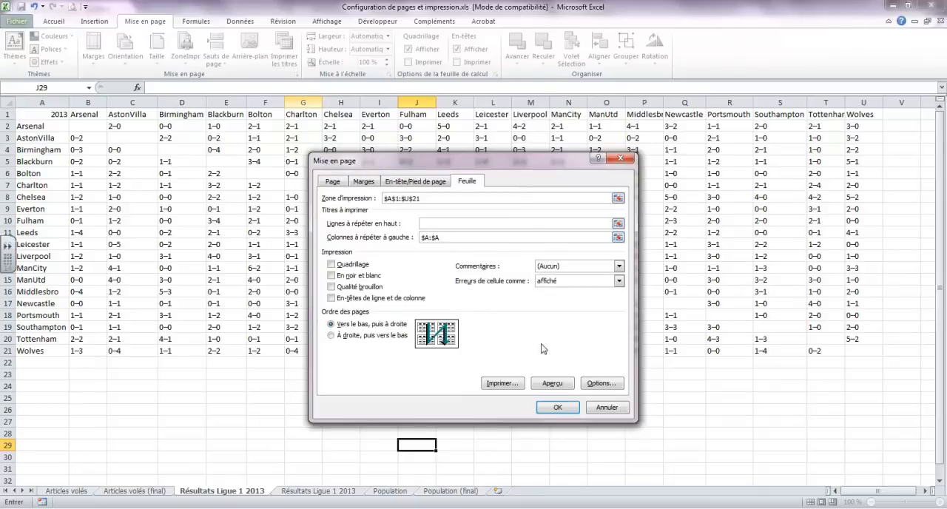
{"action": "left_click", "coordinate": [558, 408]}
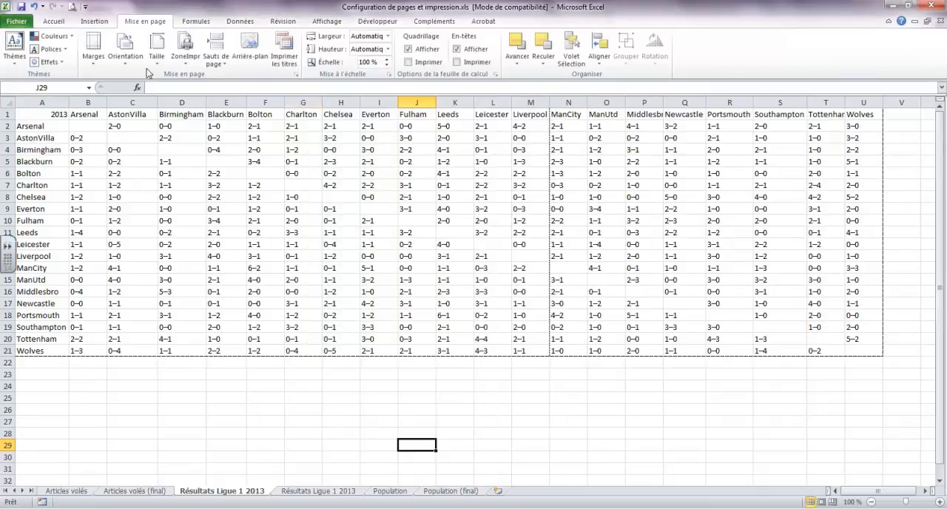
Check the repeated team-name column on both pages in the print preview
{"action": "left_click", "coordinate": [72, 7]}
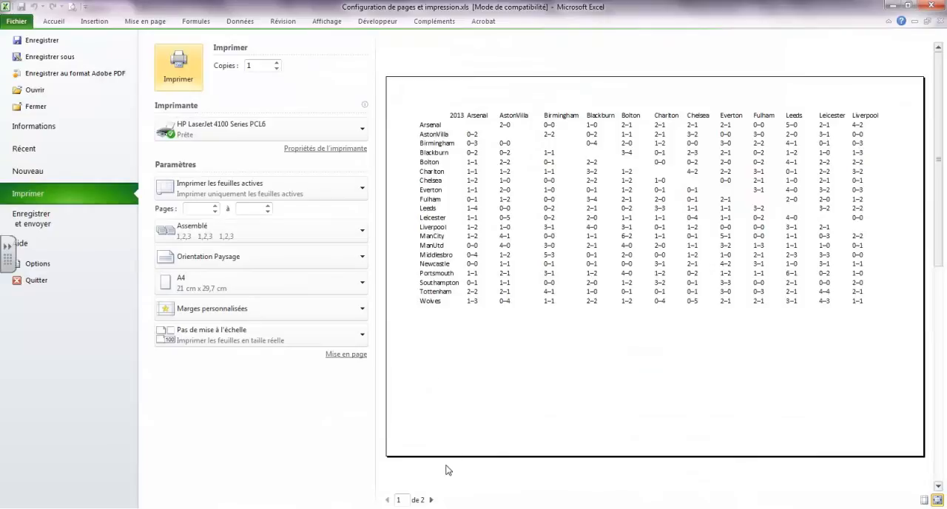
{"action": "left_click", "coordinate": [431, 499]}
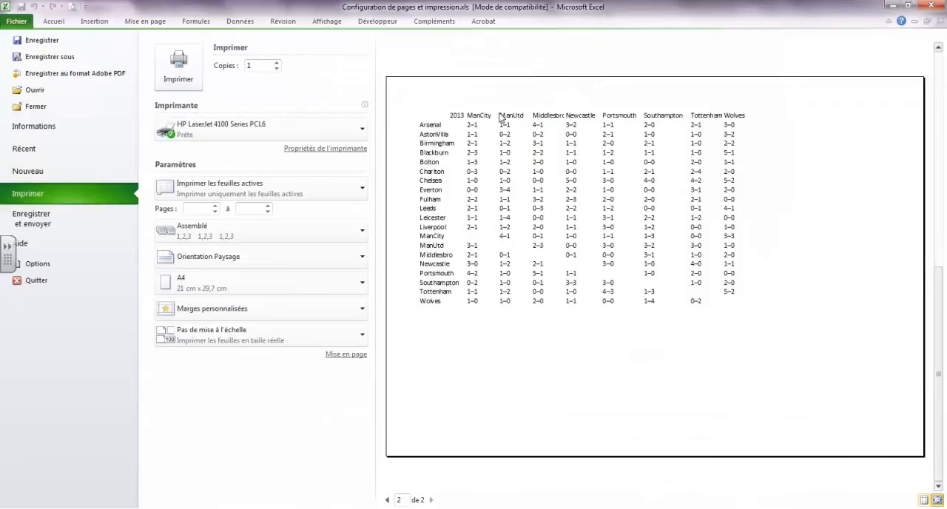
{"action": "left_click", "coordinate": [387, 500]}
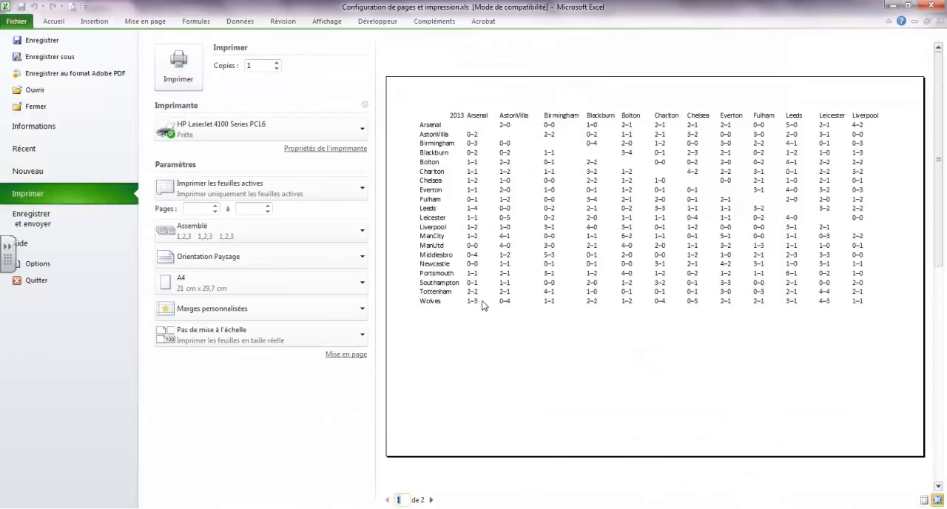
Review the print area and print title settings in the page setup, leaving them as they are
{"action": "left_click", "coordinate": [143, 27]}
{"action": "left_click", "coordinate": [296, 74]}
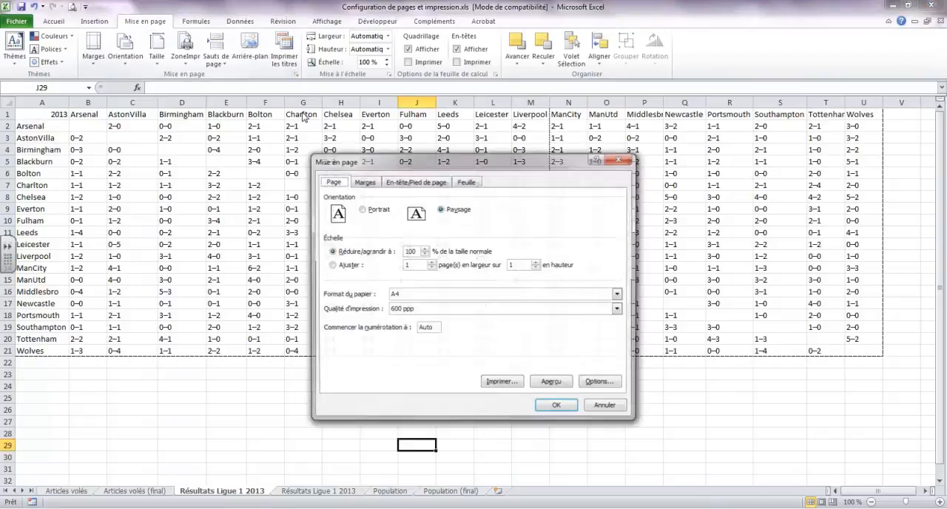
{"action": "left_click", "coordinate": [474, 184]}
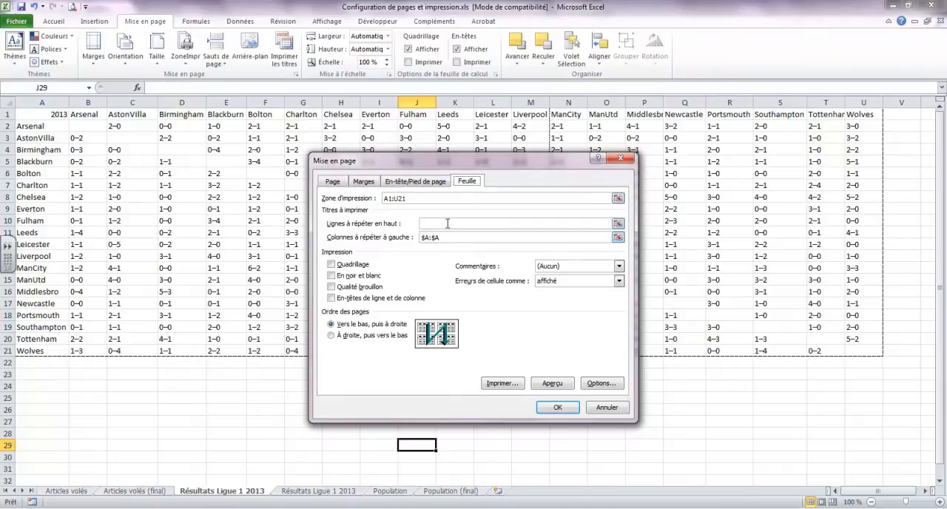
{"action": "left_click", "coordinate": [607, 408]}
Switch to the Population sheet and examine its header row and country rows
{"action": "left_click", "coordinate": [332, 491]}
{"action": "left_click", "coordinate": [390, 492]}
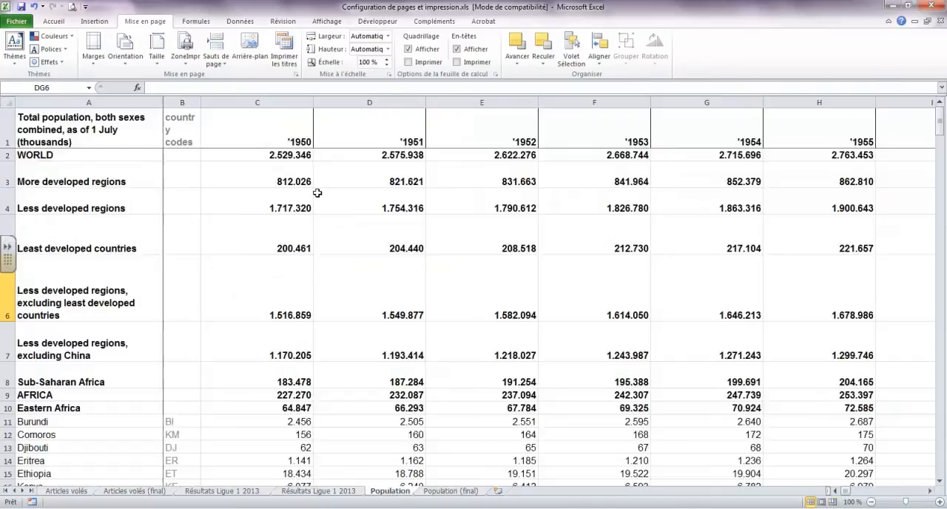
{"action": "scroll", "coordinate": [318, 190], "scroll_direction": "down", "scroll_amount": 3}
{"action": "scroll", "coordinate": [318, 191], "scroll_direction": "up", "scroll_amount": 3}
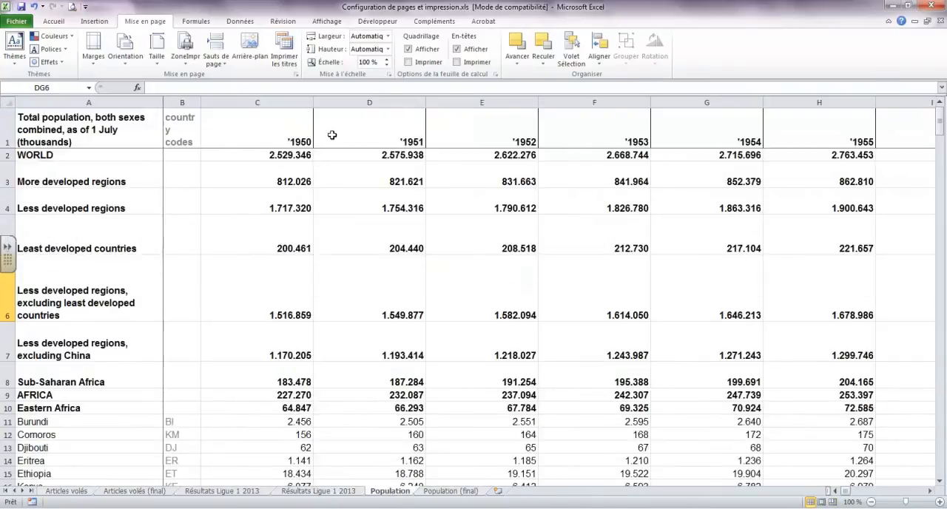
{"action": "scroll", "coordinate": [327, 136], "scroll_direction": "down", "scroll_amount": 20}
{"action": "scroll", "coordinate": [327, 135], "scroll_direction": "up", "scroll_amount": 6}
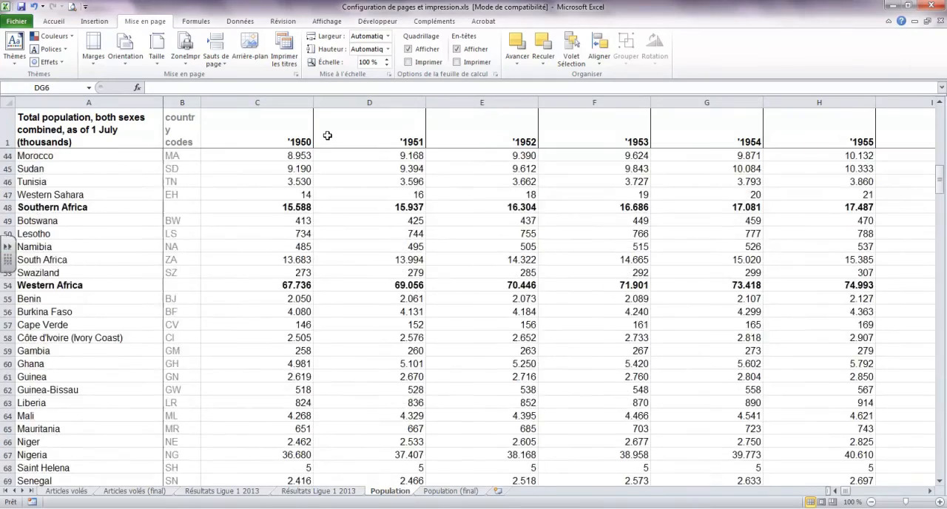
{"action": "scroll", "coordinate": [327, 135], "scroll_direction": "up", "scroll_amount": 14}
{"action": "scroll", "coordinate": [327, 135], "scroll_direction": "down", "scroll_amount": 15}
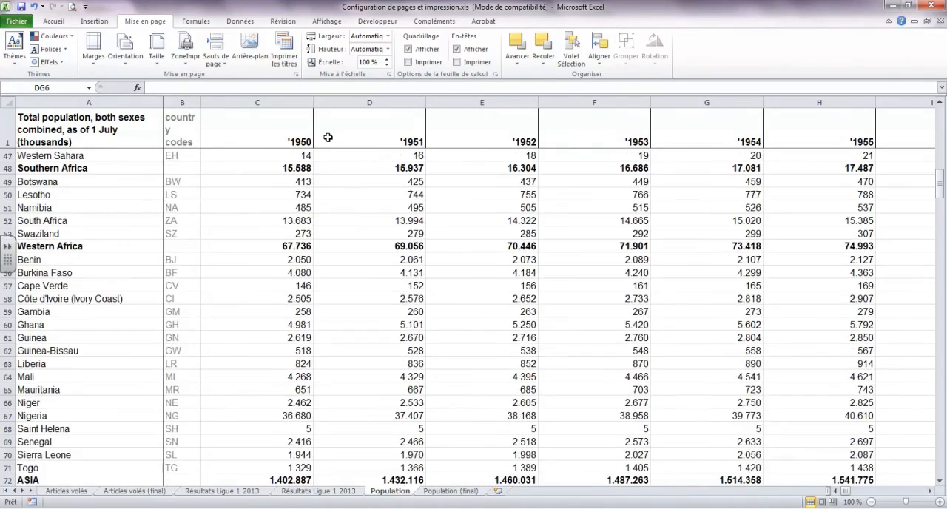
{"action": "scroll", "coordinate": [320, 141], "scroll_direction": "up", "scroll_amount": 7}
{"action": "scroll", "coordinate": [320, 141], "scroll_direction": "up", "scroll_amount": 8}
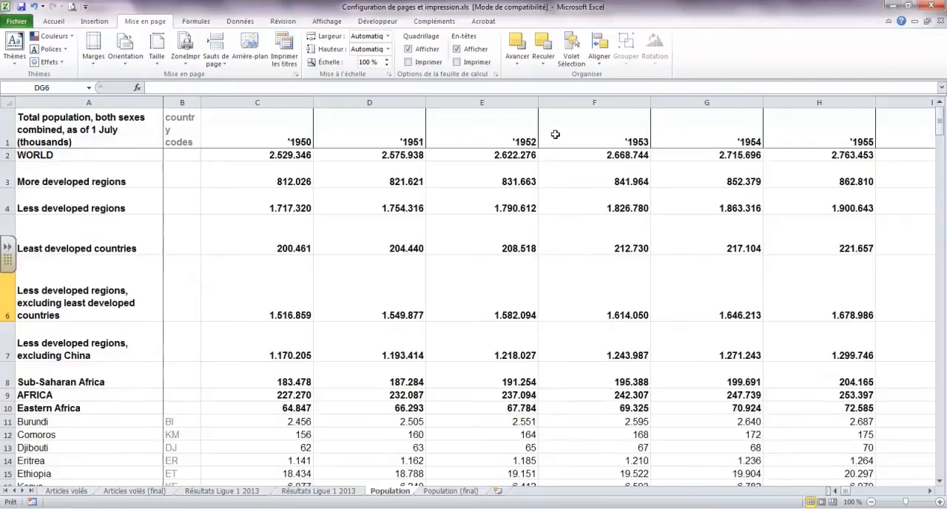
Examine the Population sheet's print preview for how headings and country names carry over between pages
{"action": "left_click", "coordinate": [72, 7]}
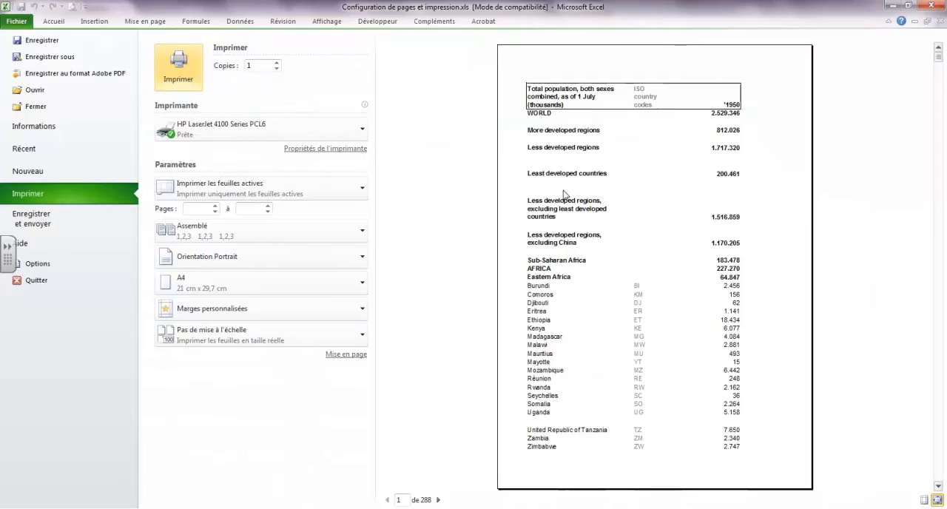
{"action": "scroll", "coordinate": [631, 205], "scroll_direction": "down", "scroll_amount": 4}
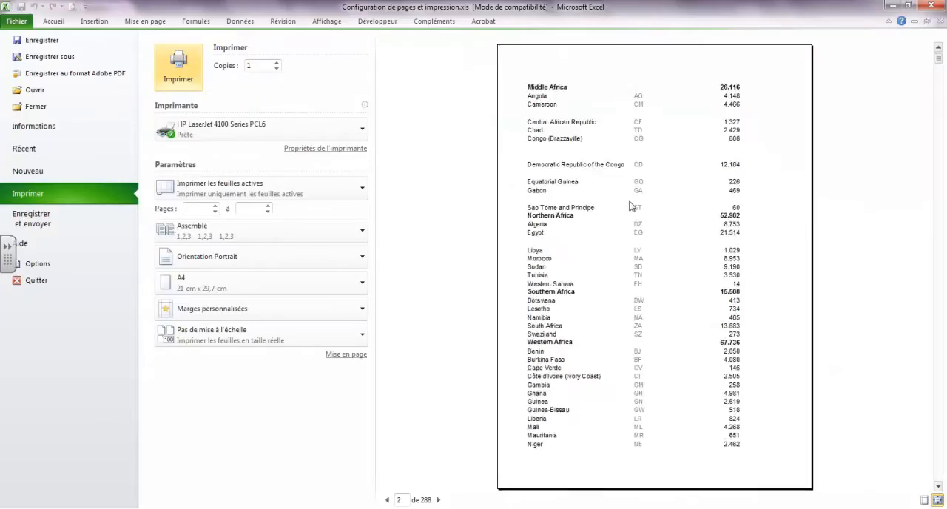
{"action": "scroll", "coordinate": [631, 205], "scroll_direction": "up", "scroll_amount": 4}
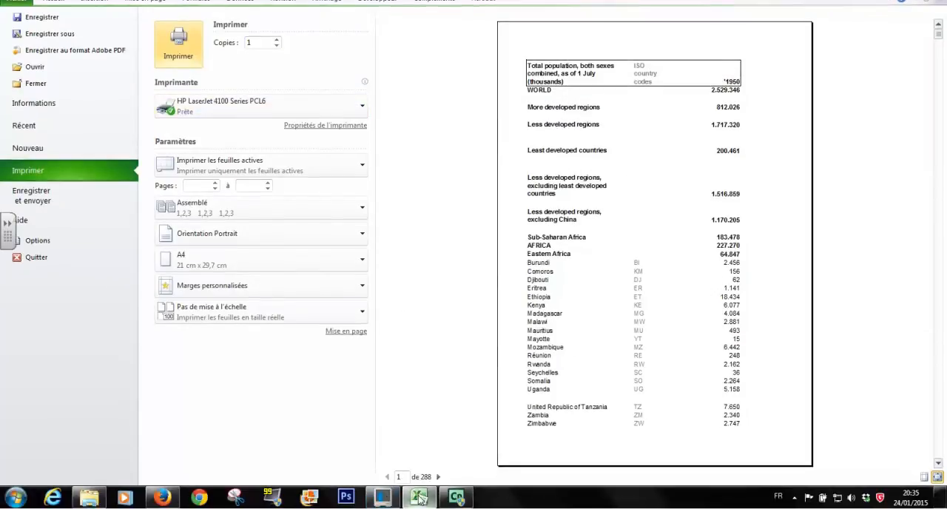
{"action": "scroll", "coordinate": [563, 423], "scroll_direction": "down", "scroll_amount": 8}
{"action": "scroll", "coordinate": [566, 420], "scroll_direction": "down", "scroll_amount": 8}
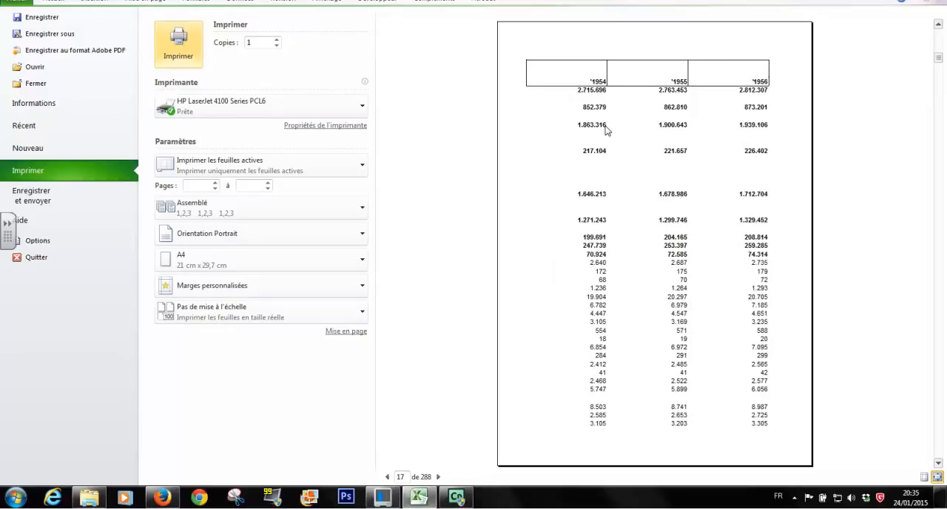
{"action": "scroll", "coordinate": [605, 129], "scroll_direction": "down", "scroll_amount": 4}
{"action": "scroll", "coordinate": [605, 129], "scroll_direction": "down", "scroll_amount": 4}
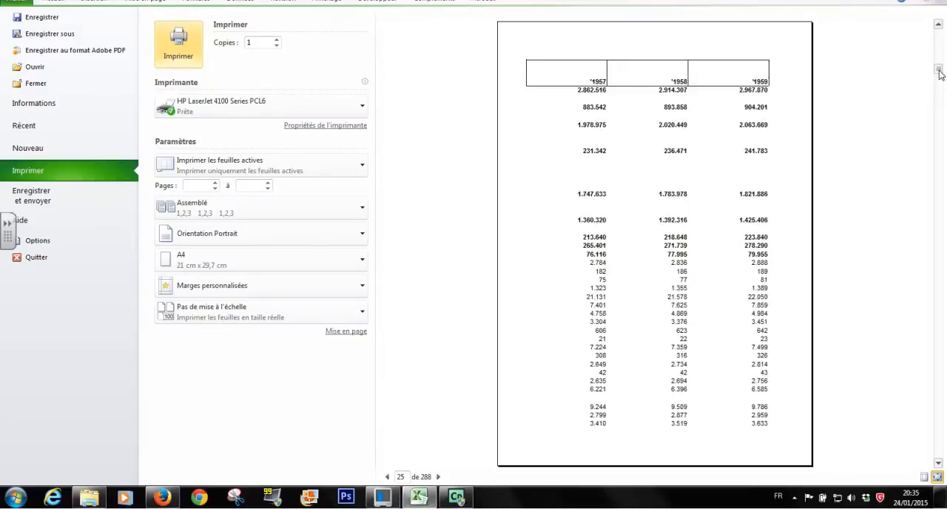
{"action": "left_click", "coordinate": [939, 53]}
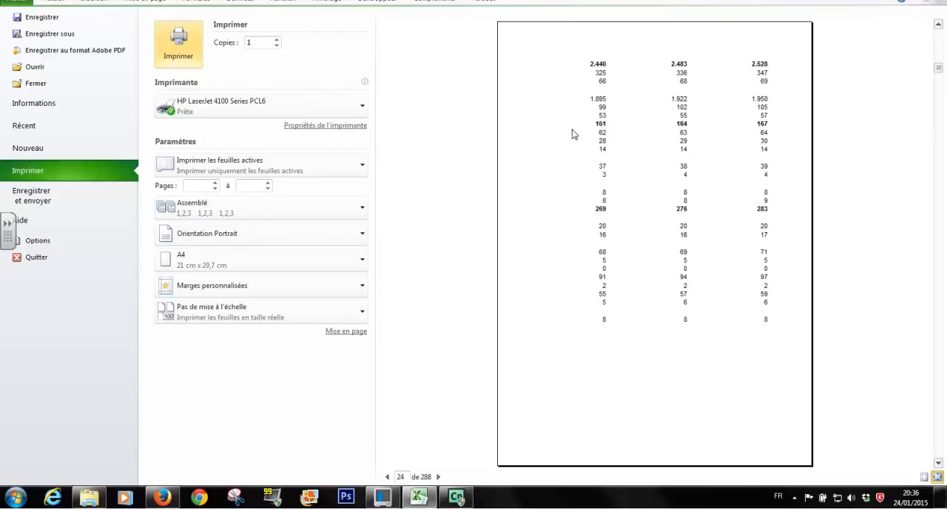
Set the Population sheet's print area to A1:E65 in the page setup
{"action": "left_click", "coordinate": [55, 4]}
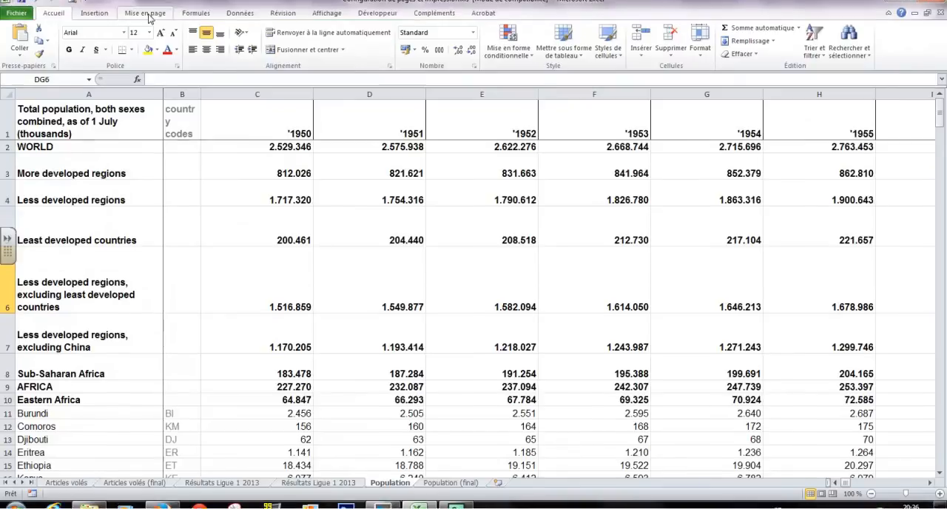
{"action": "left_click", "coordinate": [148, 3]}
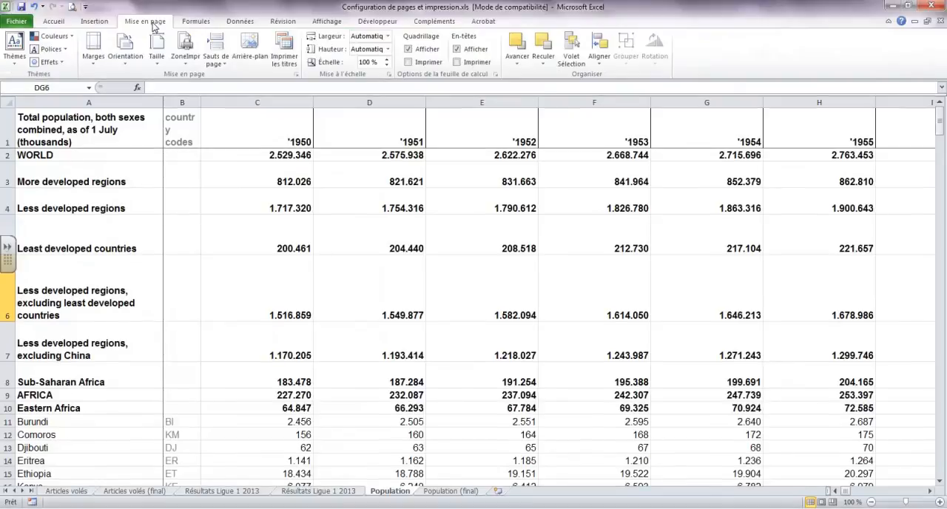
{"action": "left_click", "coordinate": [296, 74]}
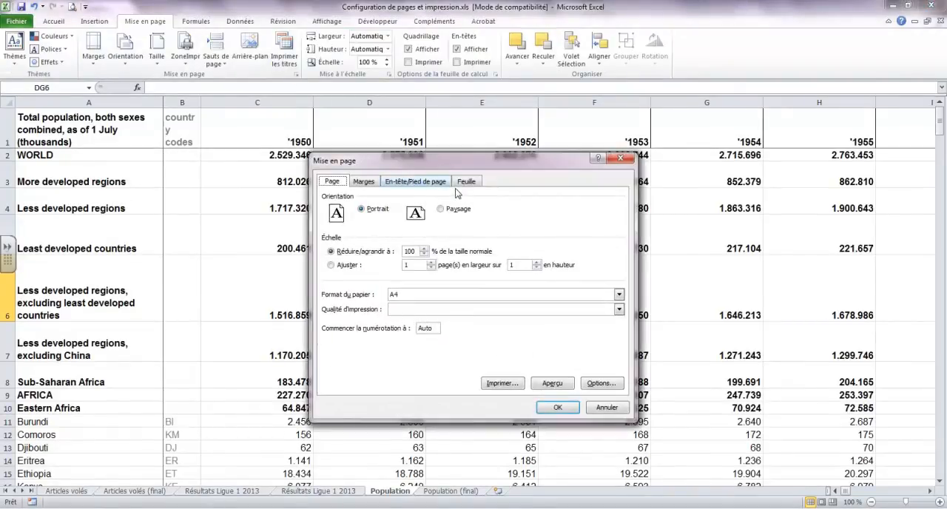
{"action": "left_click", "coordinate": [468, 184]}
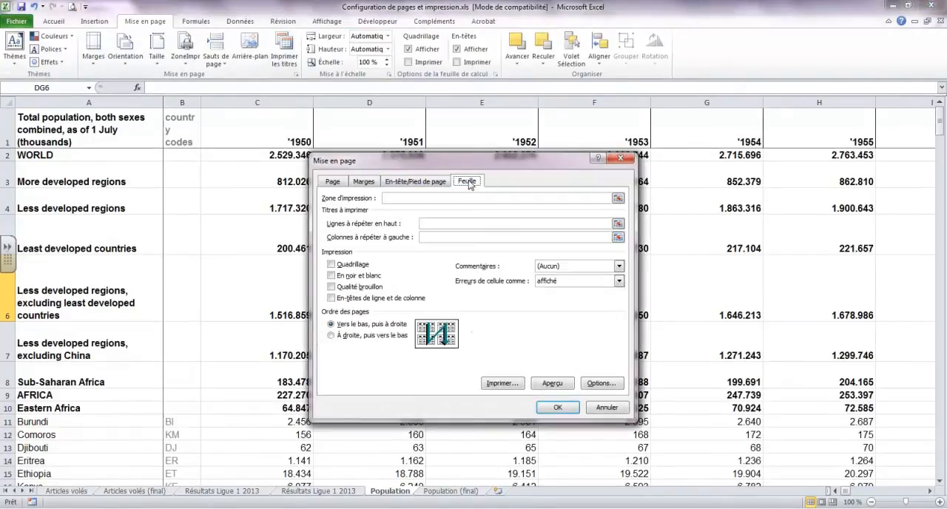
{"action": "left_click", "coordinate": [618, 198]}
{"action": "left_click_drag", "start_coordinate": [56, 120], "coordinate": [489, 458]}
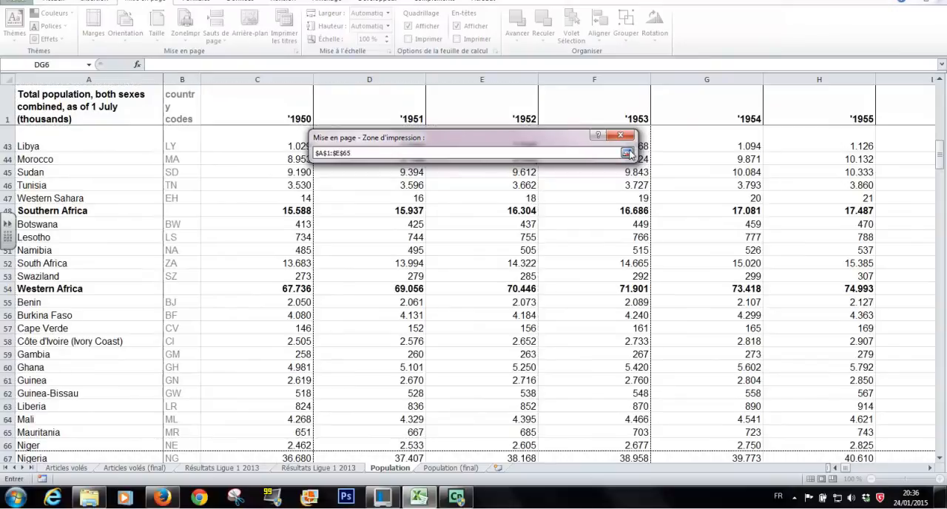
{"action": "left_click", "coordinate": [627, 153]}
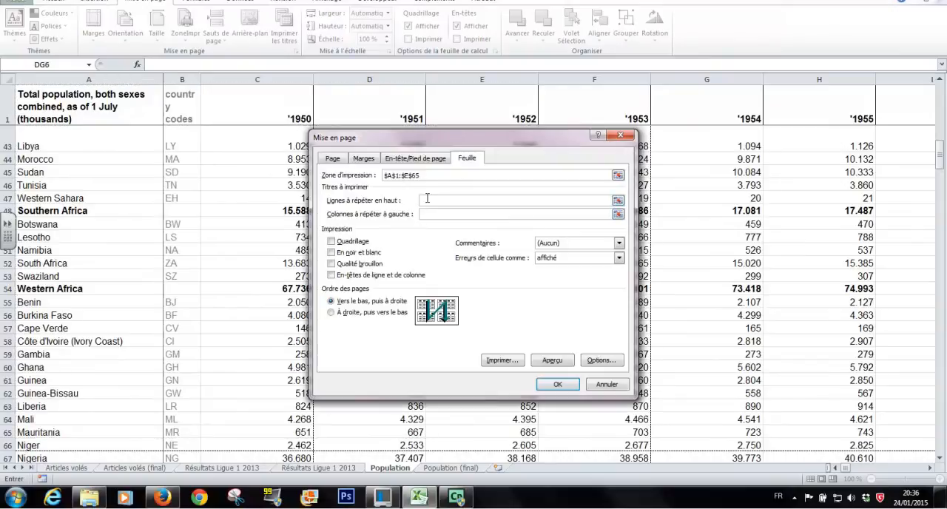
Set row 1 of the Population sheet to repeat at the top of every printed page and apply the page setup
{"action": "left_click", "coordinate": [617, 200]}
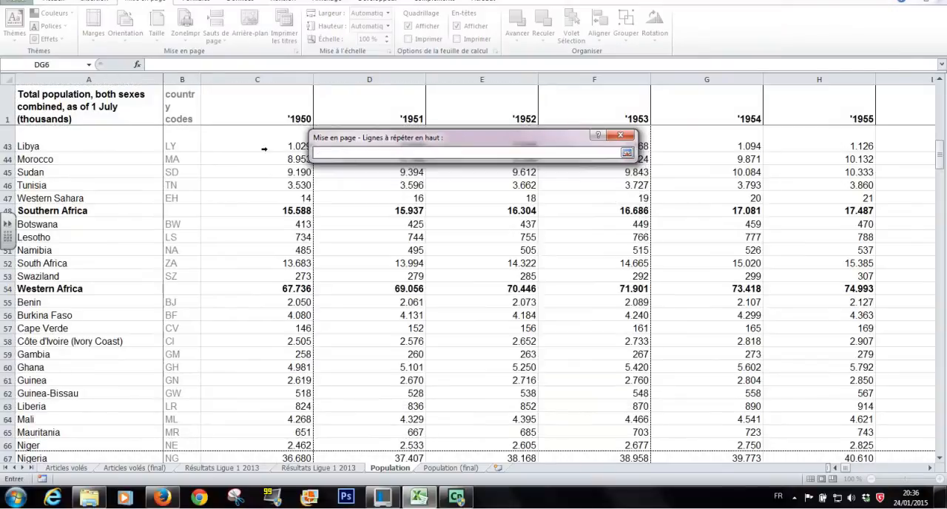
{"action": "left_click", "coordinate": [5, 96]}
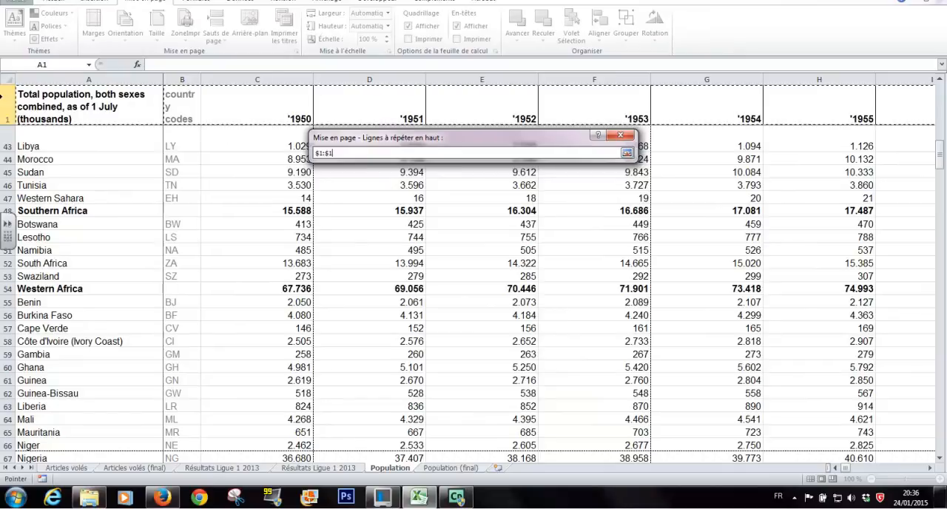
{"action": "left_click", "coordinate": [627, 153]}
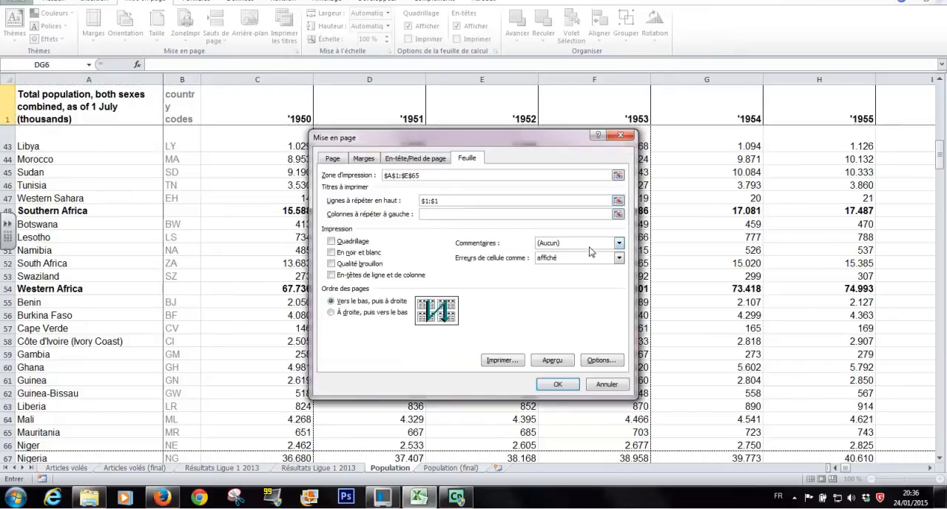
{"action": "left_click", "coordinate": [558, 384]}
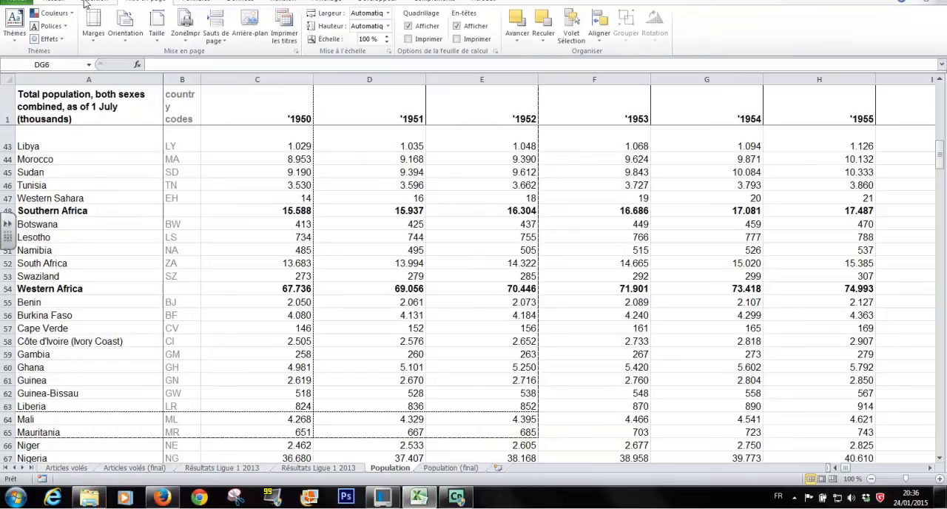
Check the repeated heading row on all the pages of the Population print preview, then return to the sheet
{"action": "left_click", "coordinate": [72, 9]}
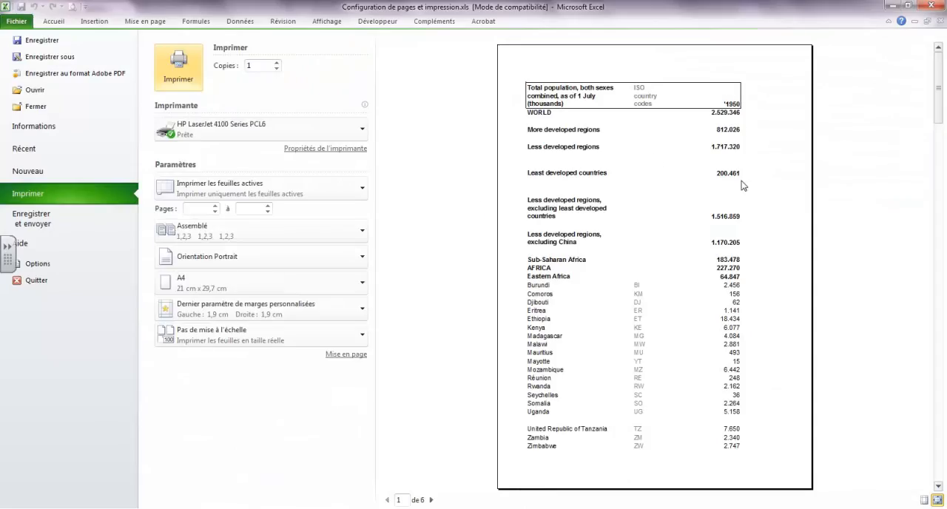
{"action": "scroll", "coordinate": [743, 187], "scroll_direction": "down", "scroll_amount": 1}
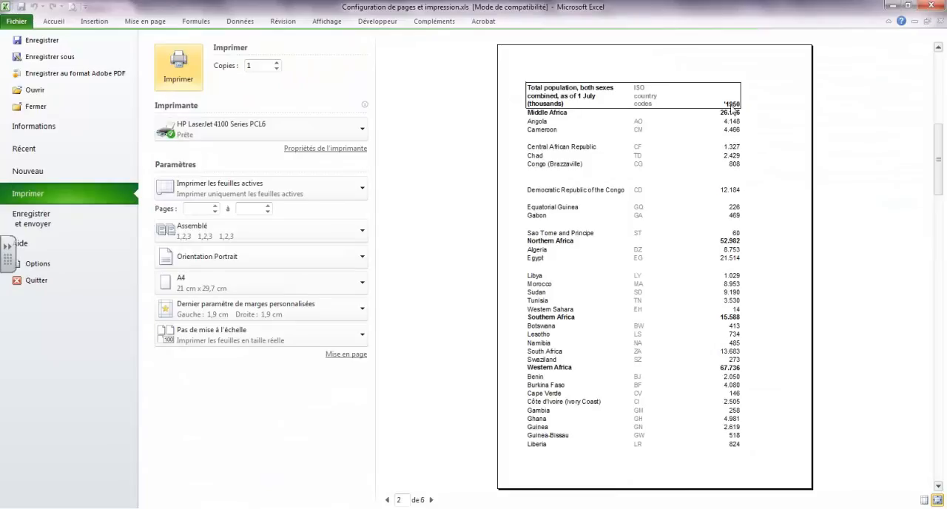
{"action": "scroll", "coordinate": [734, 112], "scroll_direction": "down", "scroll_amount": 2}
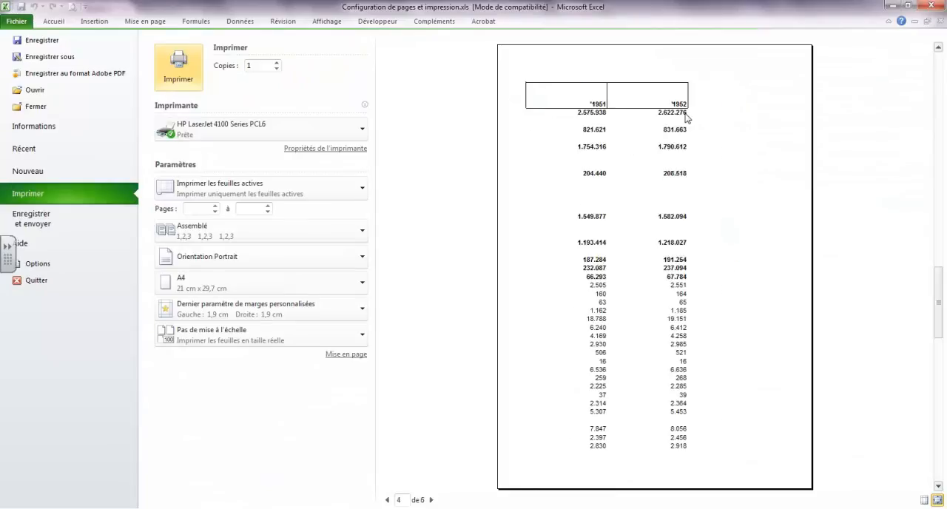
{"action": "scroll", "coordinate": [687, 116], "scroll_direction": "down", "scroll_amount": 1}
{"action": "scroll", "coordinate": [611, 199], "scroll_direction": "down", "scroll_amount": 1}
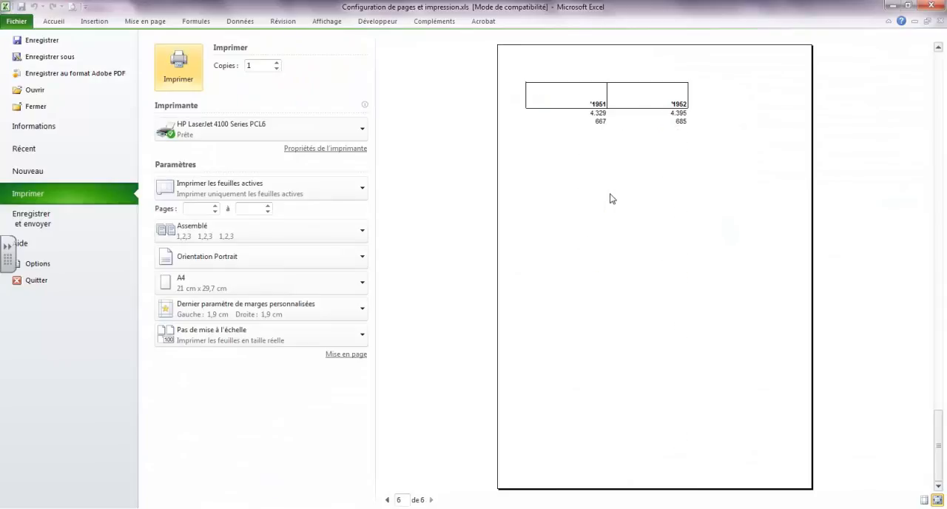
{"action": "scroll", "coordinate": [609, 209], "scroll_direction": "up", "scroll_amount": 1}
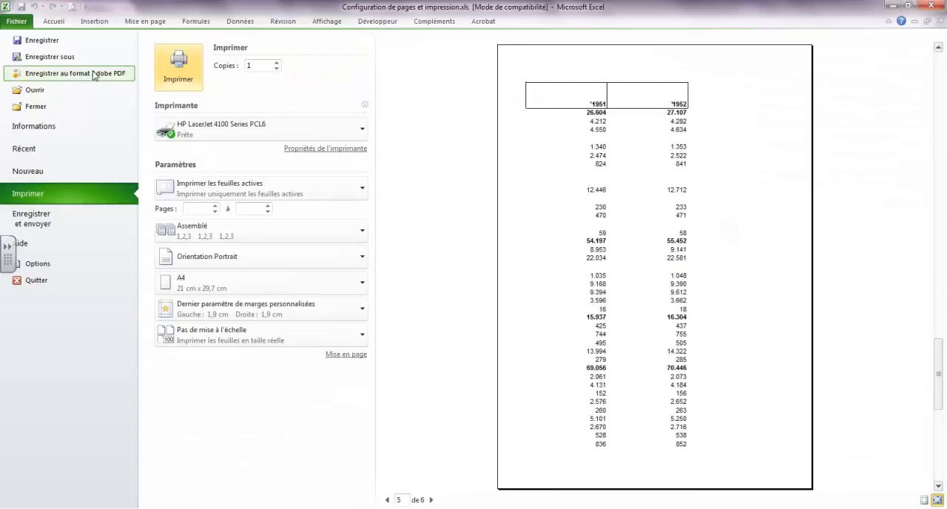
{"action": "left_click", "coordinate": [50, 21]}
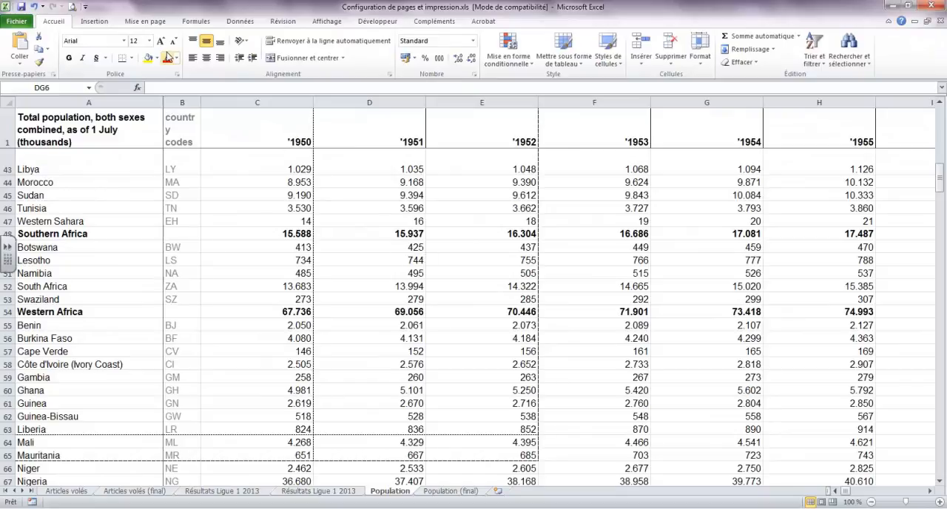
Show the Population sheet in page break preview and dismiss the information message
{"action": "scroll", "coordinate": [234, 194], "scroll_direction": "up", "scroll_amount": 4}
{"action": "scroll", "coordinate": [232, 194], "scroll_direction": "down", "scroll_amount": 6}
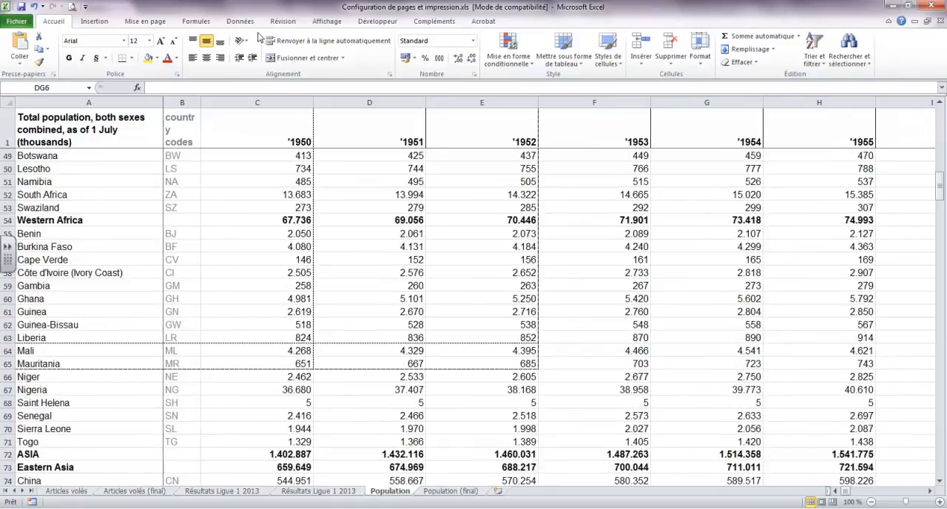
{"action": "left_click", "coordinate": [328, 22]}
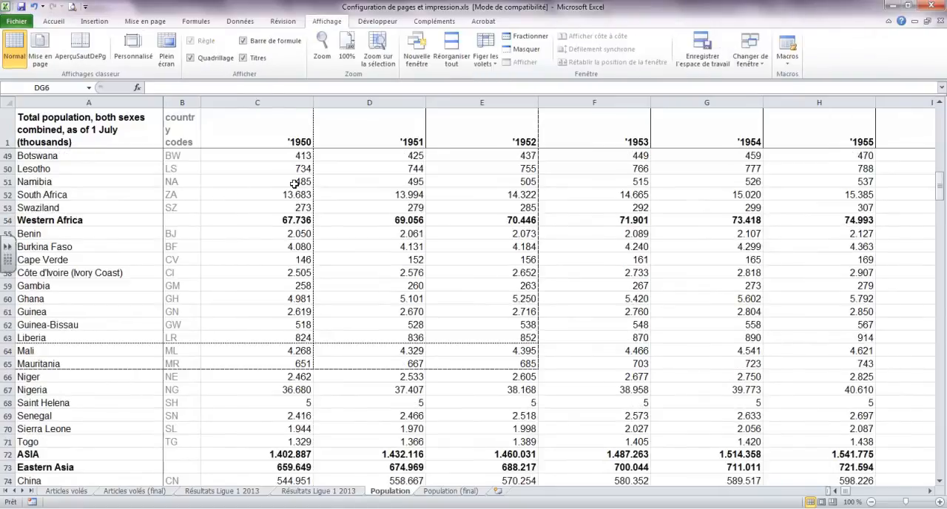
{"action": "left_click", "coordinate": [80, 48]}
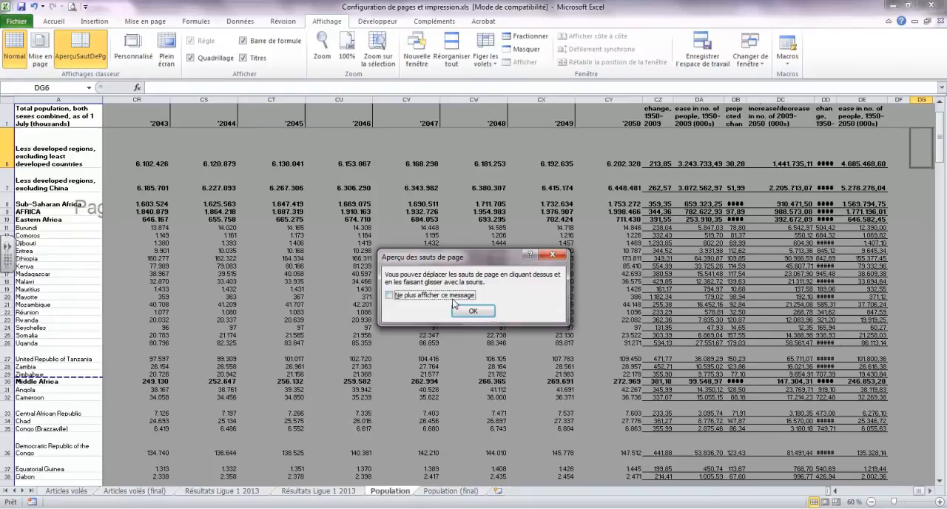
{"action": "left_click", "coordinate": [472, 309]}
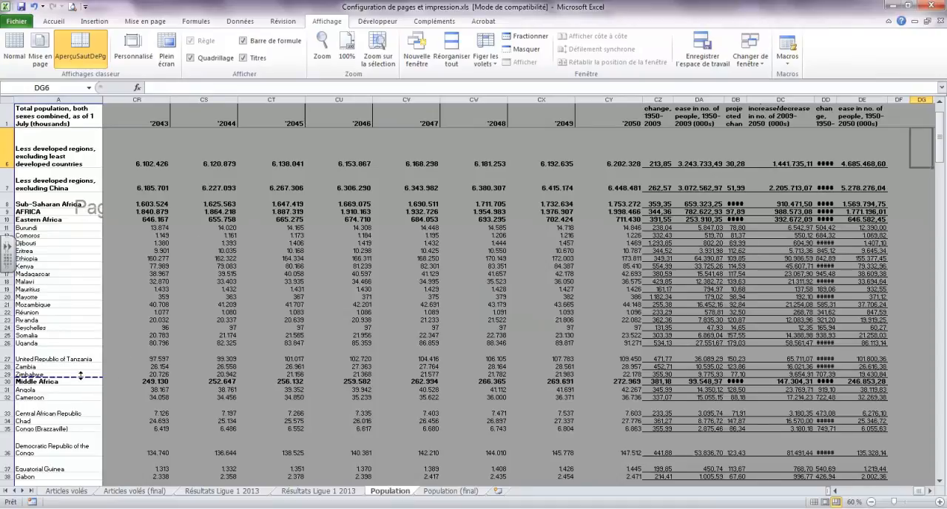
Move the first horizontal page break to just below Somalia (row 25) and the second to just below Western Africa (row 54)
{"action": "left_click_drag", "start_coordinate": [92, 378], "coordinate": [86, 336]}
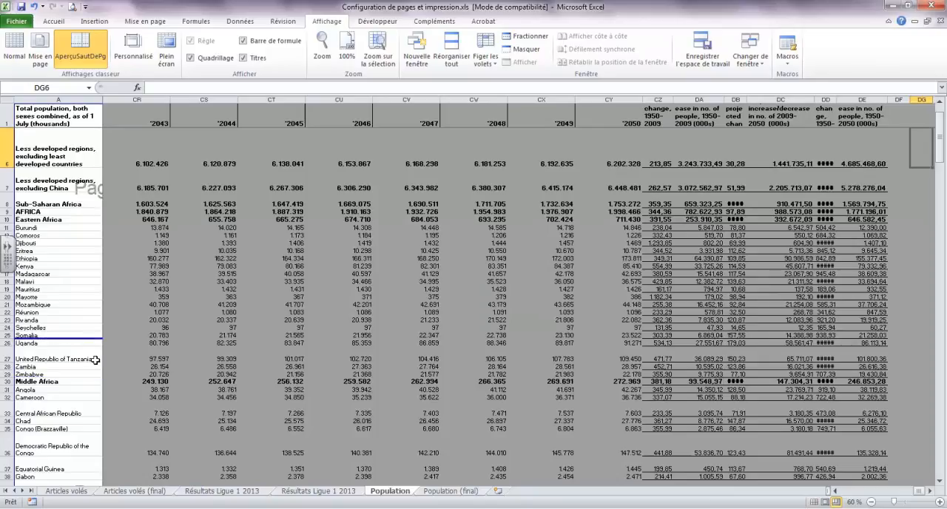
{"action": "scroll", "coordinate": [96, 361], "scroll_direction": "down", "scroll_amount": 4}
{"action": "scroll", "coordinate": [95, 360], "scroll_direction": "down", "scroll_amount": 4}
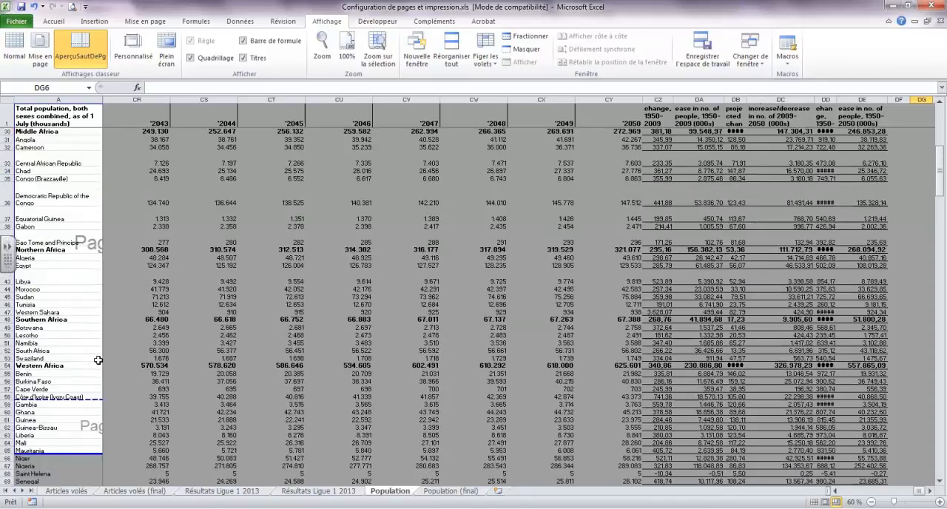
{"action": "left_click_drag", "start_coordinate": [83, 400], "coordinate": [85, 368]}
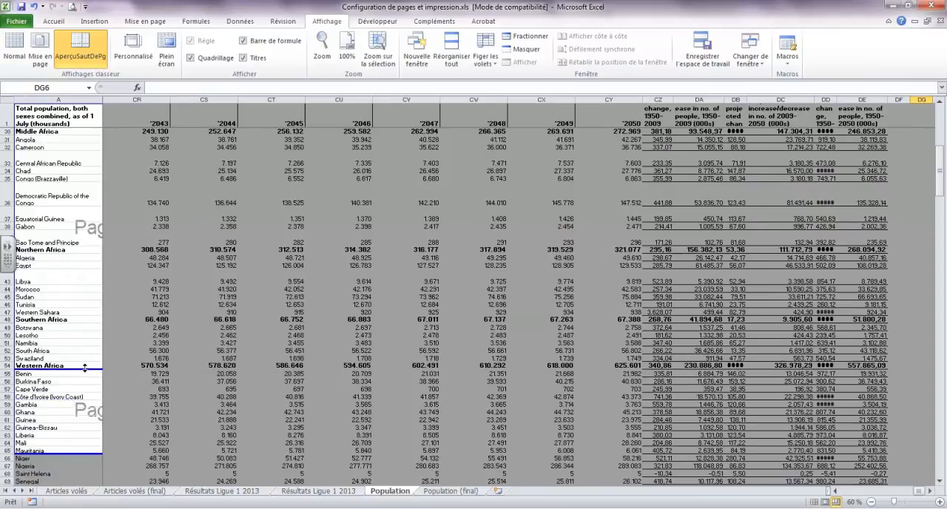
Extend the print area by one column to include the 1953 figures in column F
{"action": "scroll", "coordinate": [85, 368], "scroll_direction": "up", "scroll_amount": 9}
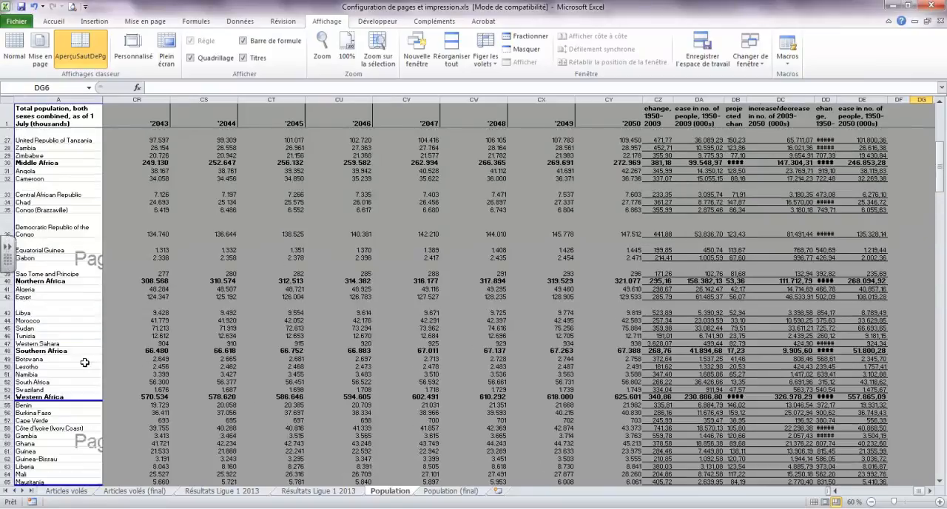
{"action": "scroll", "coordinate": [85, 361], "scroll_direction": "up", "scroll_amount": 1}
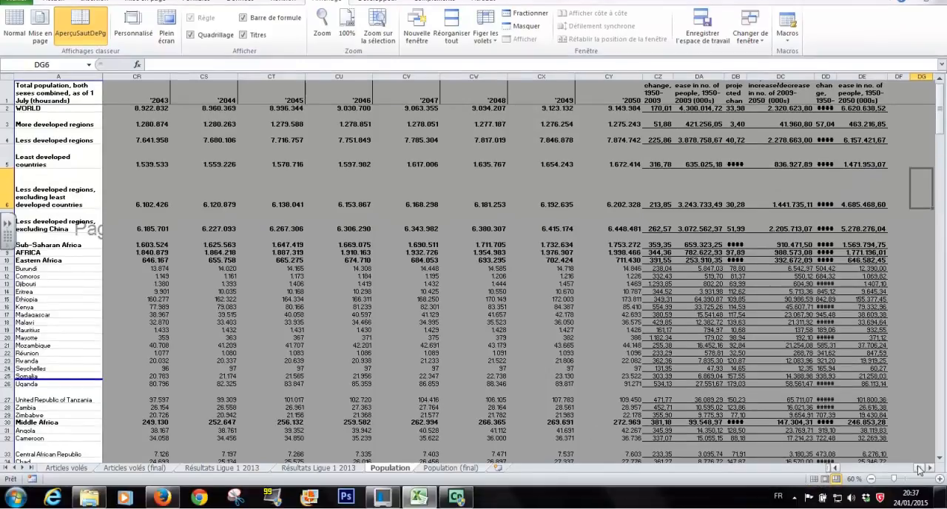
{"action": "left_click_drag", "start_coordinate": [916, 490], "coordinate": [848, 470]}
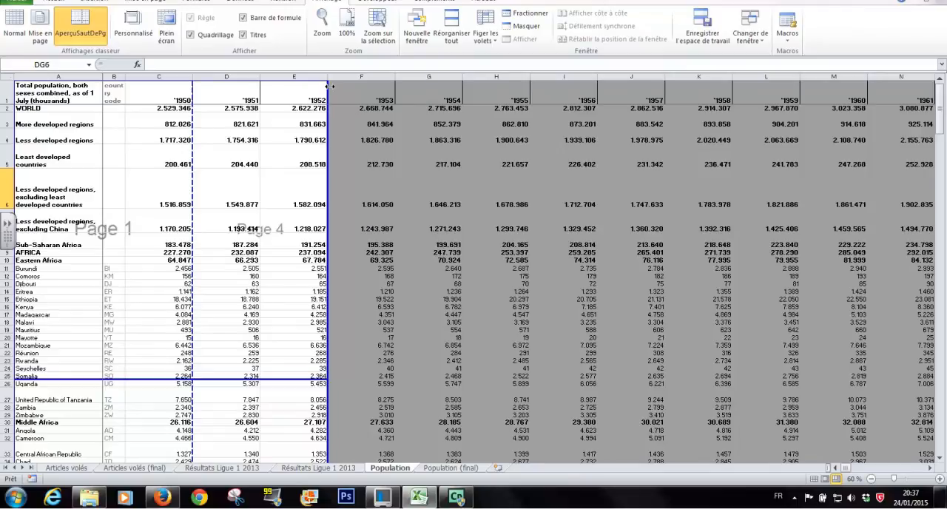
{"action": "left_click_drag", "start_coordinate": [330, 86], "coordinate": [379, 91]}
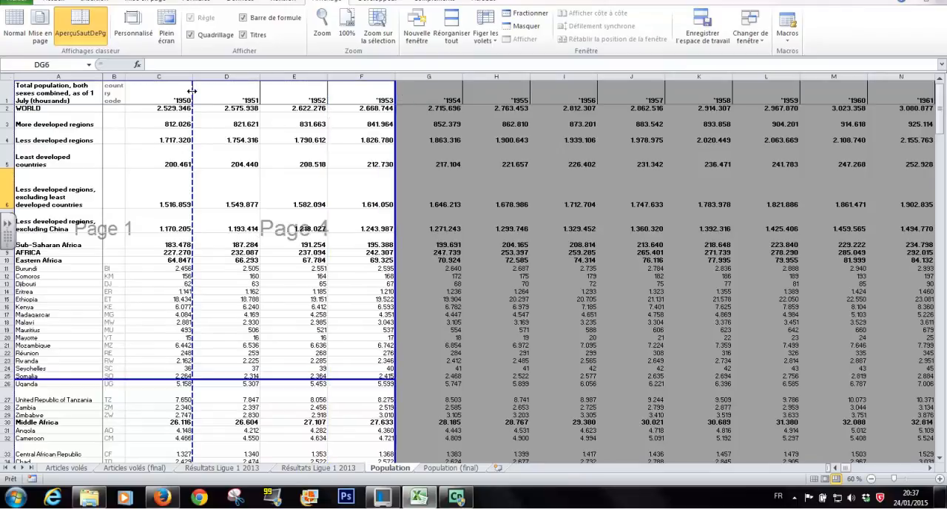
Extend the lower edge of the print area to the Kazakhstan row (row 87), keeping it to three pages in height
{"action": "scroll", "coordinate": [107, 234], "scroll_direction": "down", "scroll_amount": 6}
{"action": "scroll", "coordinate": [106, 234], "scroll_direction": "up", "scroll_amount": 6}
{"action": "scroll", "coordinate": [95, 246], "scroll_direction": "down", "scroll_amount": 12}
{"action": "scroll", "coordinate": [95, 246], "scroll_direction": "up", "scroll_amount": 12}
{"action": "scroll", "coordinate": [87, 246], "scroll_direction": "down", "scroll_amount": 15}
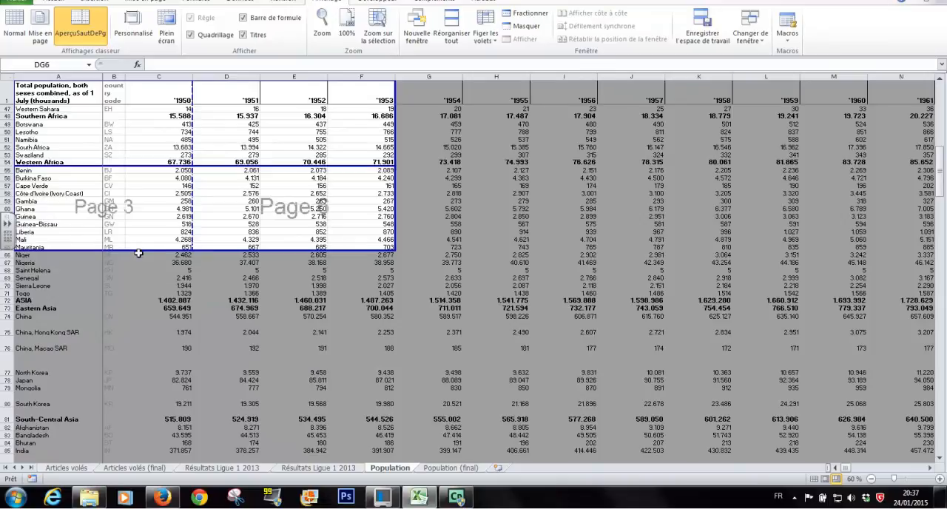
{"action": "left_click_drag", "start_coordinate": [139, 252], "coordinate": [139, 379]}
{"action": "scroll", "coordinate": [139, 377], "scroll_direction": "down", "scroll_amount": 4}
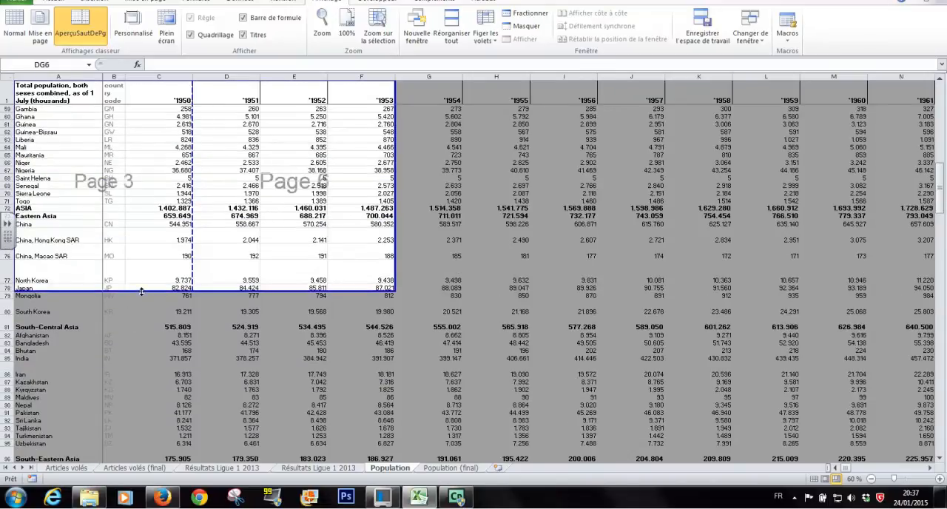
{"action": "left_click_drag", "start_coordinate": [141, 291], "coordinate": [145, 385]}
{"action": "scroll", "coordinate": [146, 377], "scroll_direction": "down", "scroll_amount": 4}
{"action": "left_click_drag", "start_coordinate": [158, 292], "coordinate": [152, 394]}
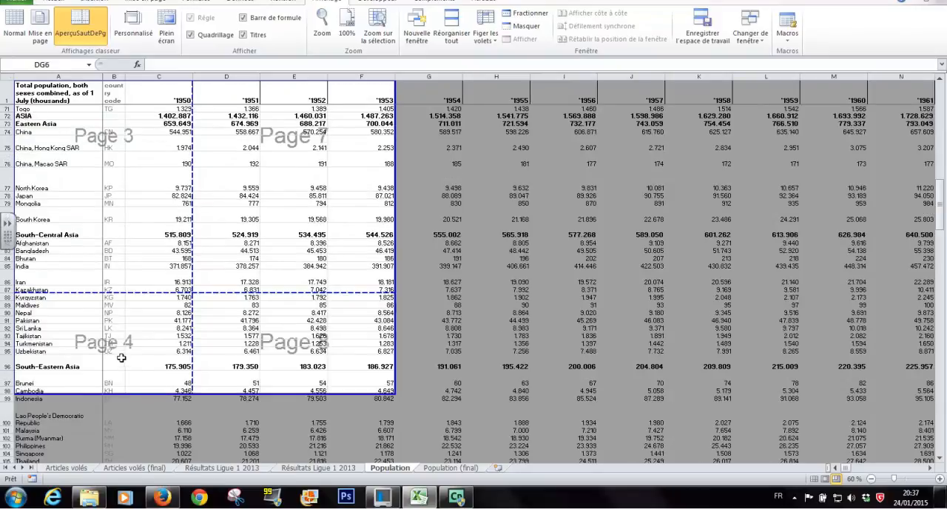
{"action": "left_click_drag", "start_coordinate": [147, 392], "coordinate": [154, 294]}
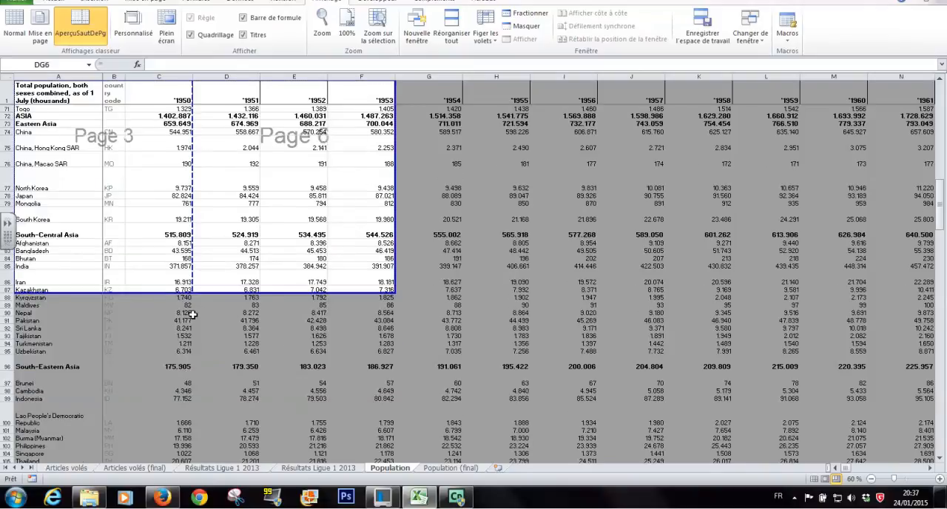
Examine the page breaks, page numbering and outer limits of the print area in the page break preview
{"action": "scroll", "coordinate": [199, 312], "scroll_direction": "up", "scroll_amount": 20}
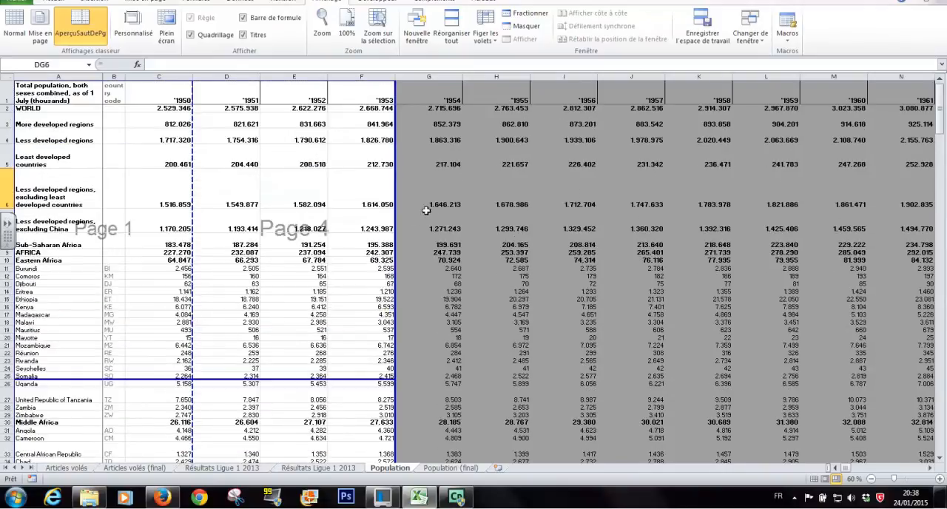
{"action": "scroll", "coordinate": [403, 217], "scroll_direction": "down", "scroll_amount": 8}
{"action": "scroll", "coordinate": [404, 217], "scroll_direction": "up", "scroll_amount": 7}
{"action": "scroll", "coordinate": [403, 216], "scroll_direction": "up", "scroll_amount": 1}
{"action": "left_click_drag", "start_coordinate": [398, 196], "coordinate": [428, 232]}
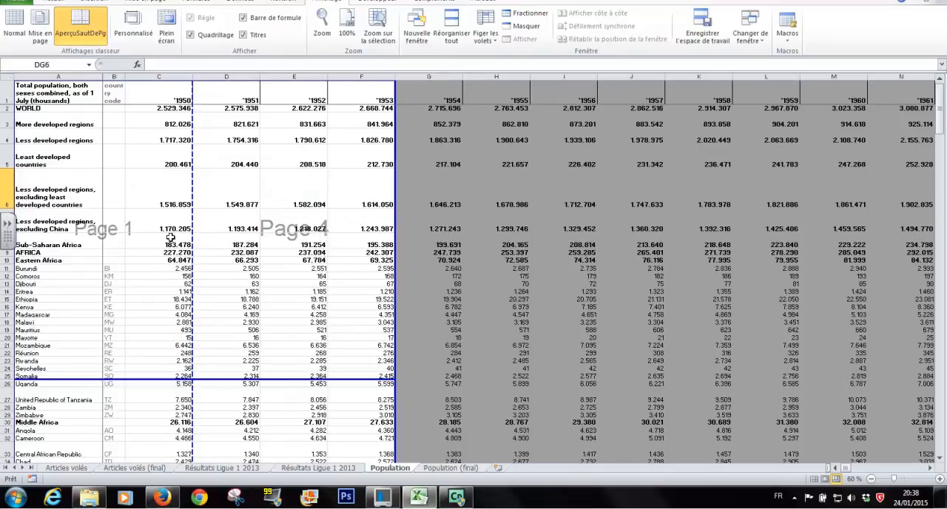
{"action": "scroll", "coordinate": [170, 214], "scroll_direction": "down", "scroll_amount": 4}
{"action": "scroll", "coordinate": [170, 215], "scroll_direction": "down", "scroll_amount": 12}
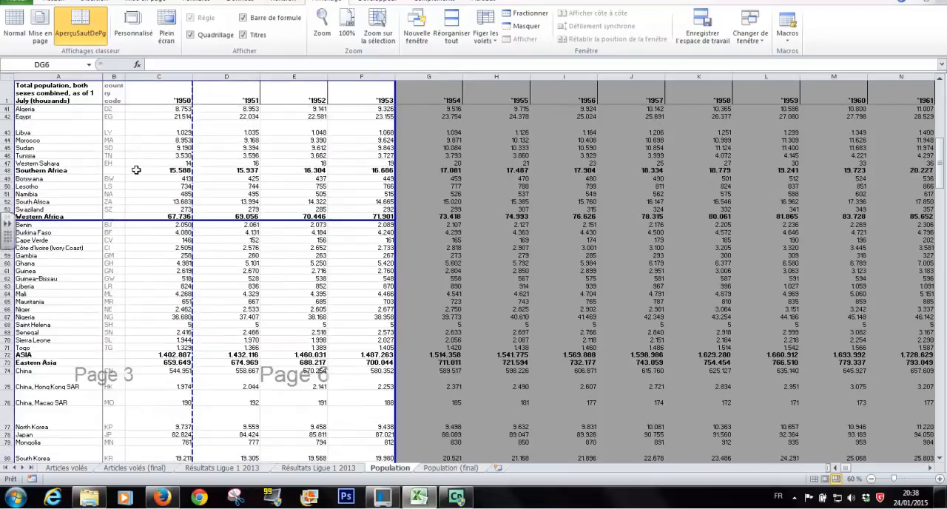
{"action": "scroll", "coordinate": [122, 299], "scroll_direction": "up", "scroll_amount": 6}
{"action": "scroll", "coordinate": [118, 302], "scroll_direction": "up", "scroll_amount": 10}
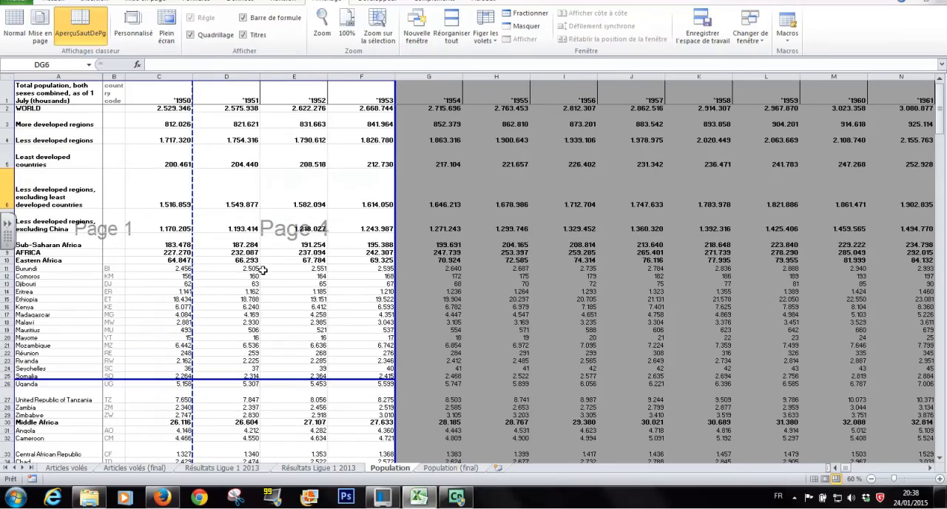
Check the Population sheet's page divisions, look through the first four pages in the print preview, and return to the worksheet
{"action": "scroll", "coordinate": [299, 219], "scroll_direction": "down", "scroll_amount": 6}
{"action": "scroll", "coordinate": [311, 274], "scroll_direction": "down", "scroll_amount": 6}
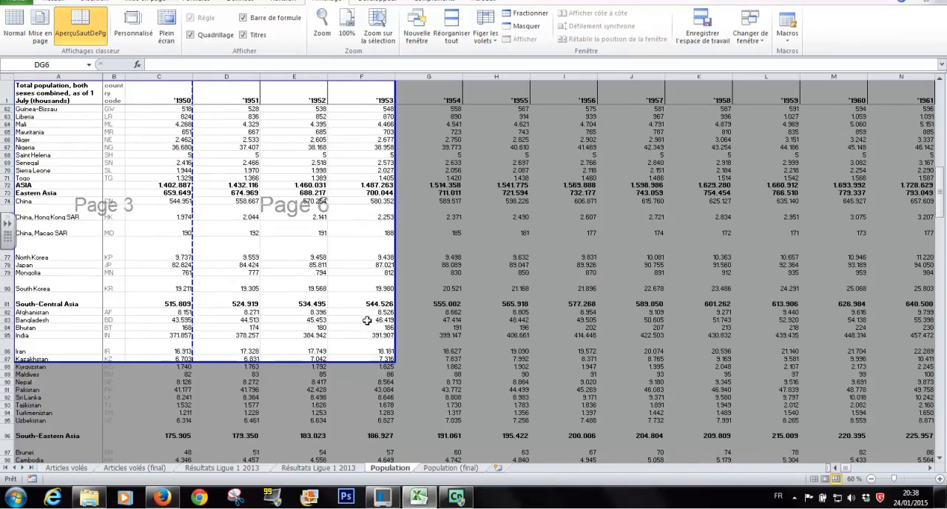
{"action": "scroll", "coordinate": [328, 321], "scroll_direction": "up", "scroll_amount": 10}
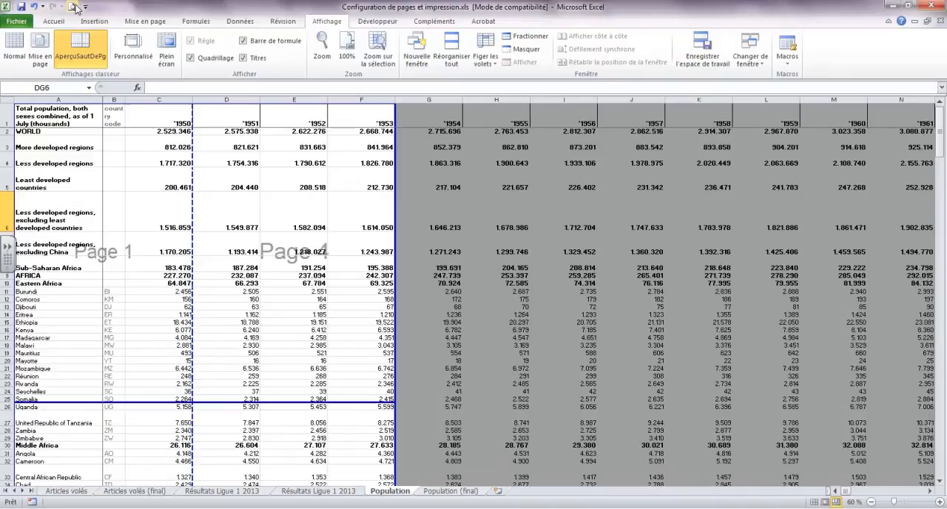
{"action": "left_click", "coordinate": [73, 7]}
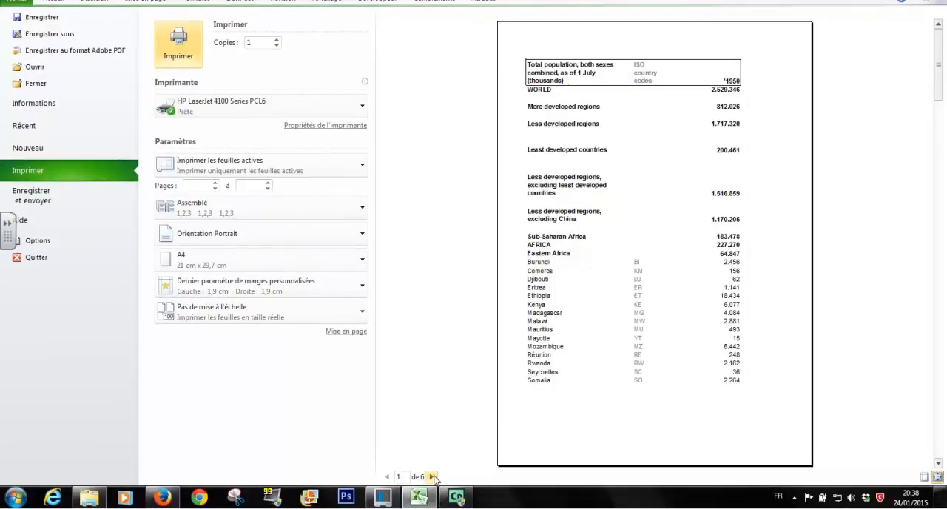
{"action": "left_click", "coordinate": [431, 477]}
{"action": "left_click", "coordinate": [431, 478]}
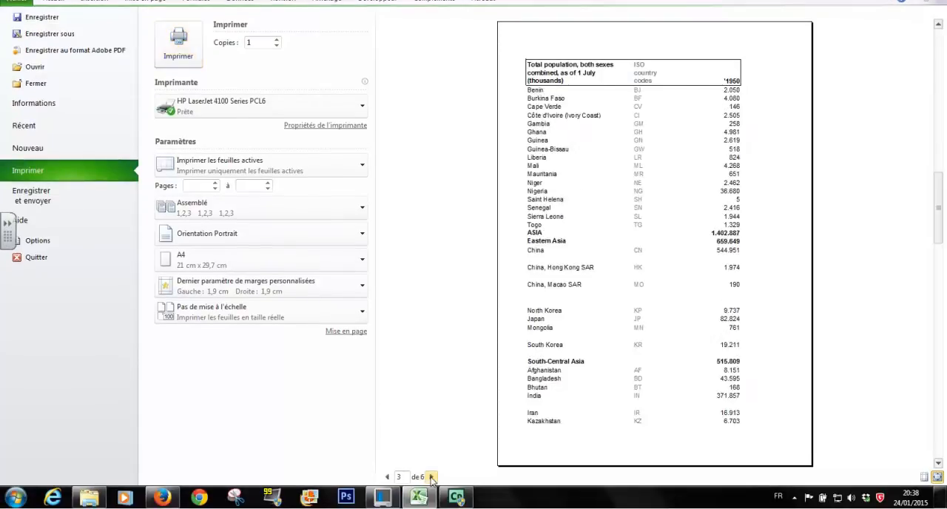
{"action": "left_click", "coordinate": [431, 477]}
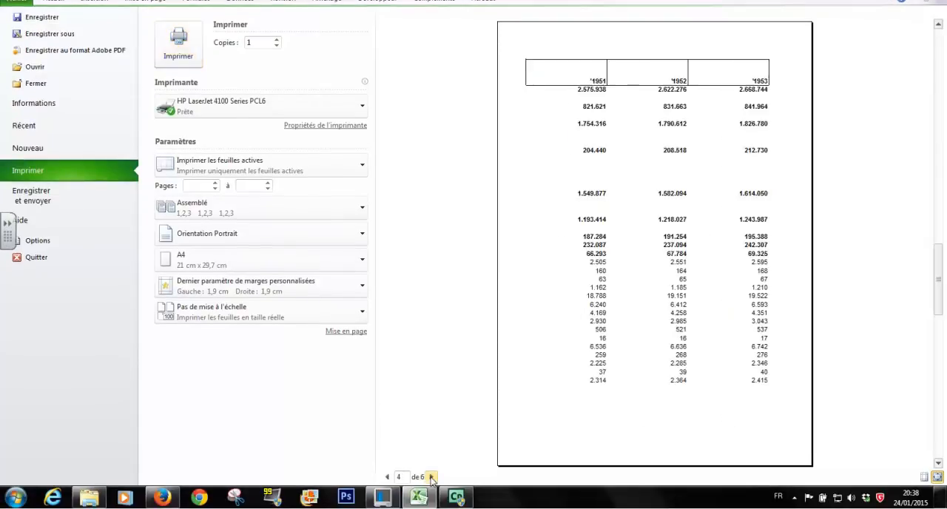
{"action": "left_click", "coordinate": [59, 3]}
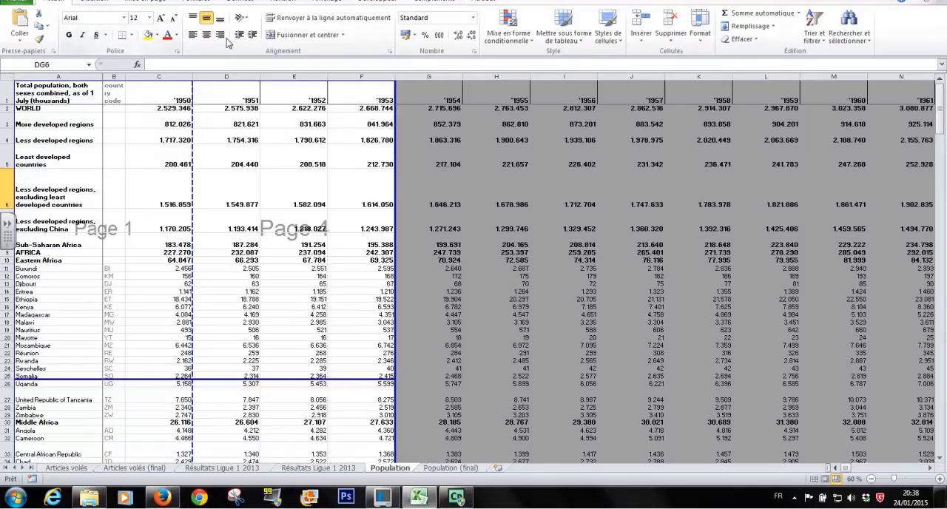
Switch the Population sheet from the page break preview back to Normal view
{"action": "left_click", "coordinate": [152, 2]}
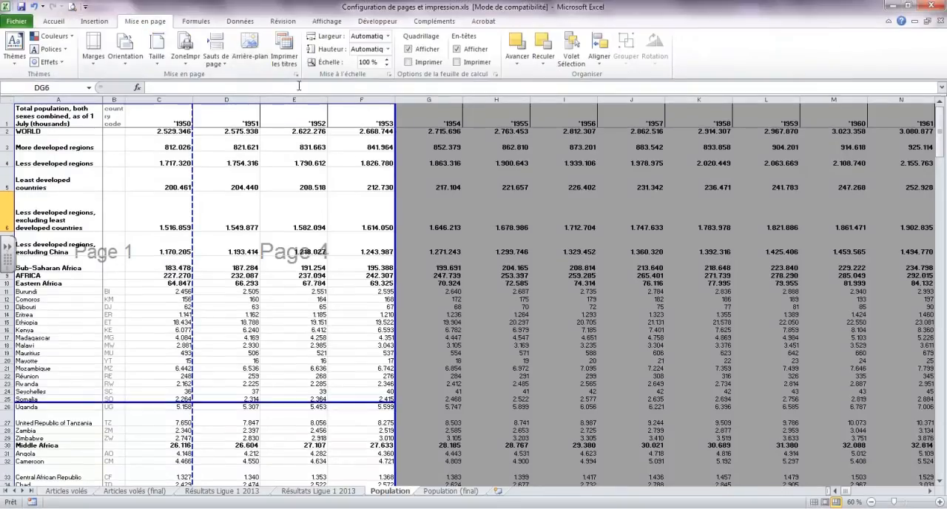
{"action": "left_click", "coordinate": [325, 22]}
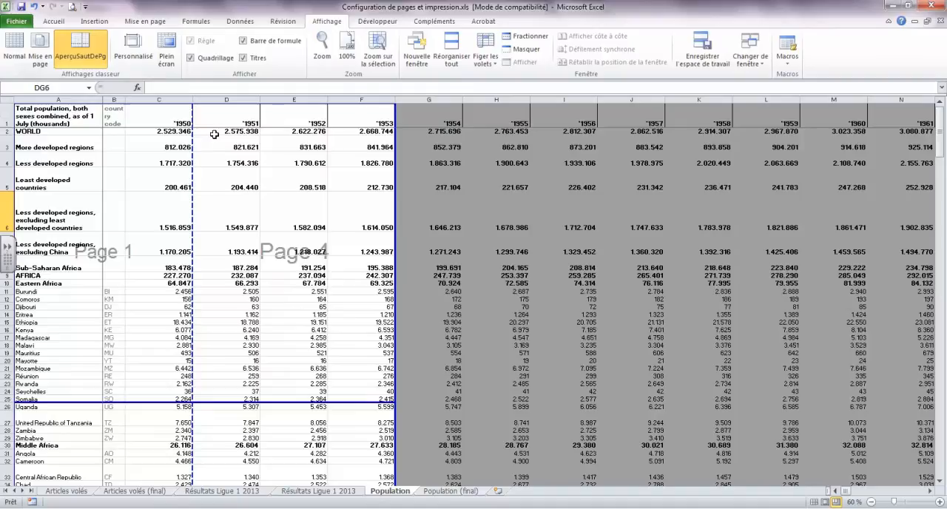
{"action": "left_click", "coordinate": [14, 48]}
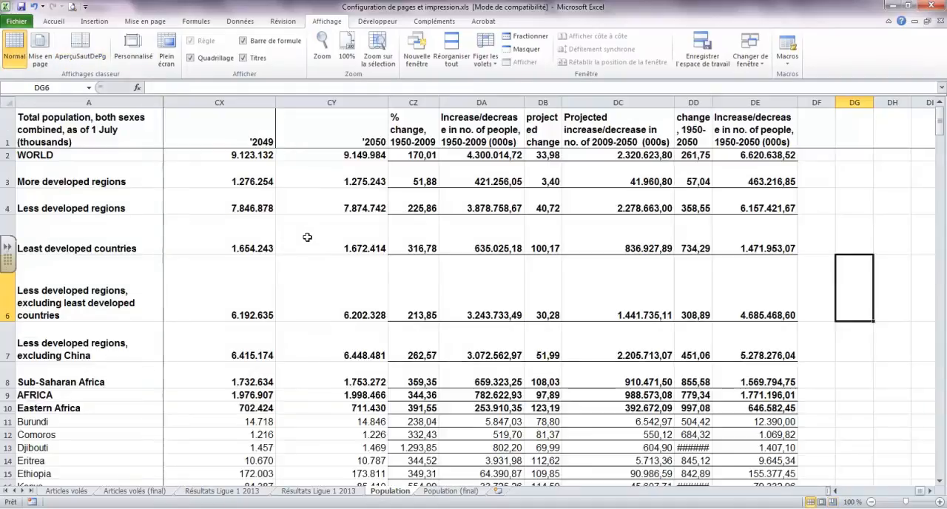